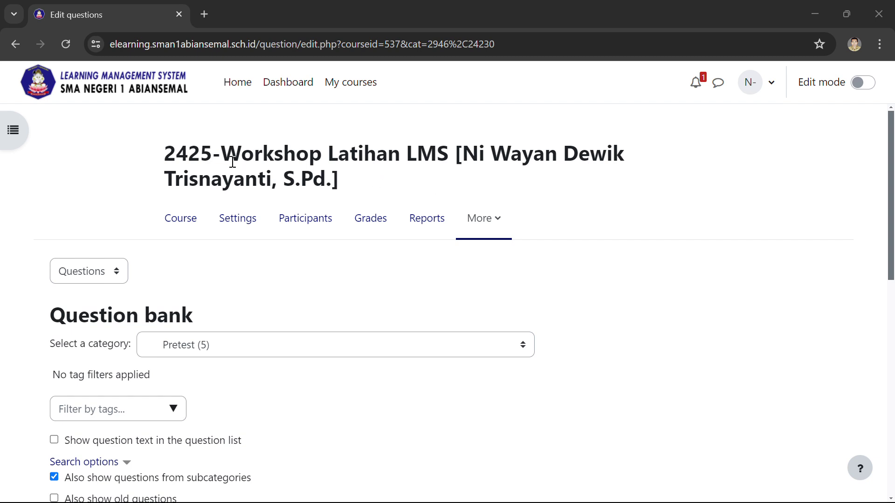
- Go to the workshop course's main page and turn on edit mode
{"action": "left_click", "coordinate": [185, 221]}
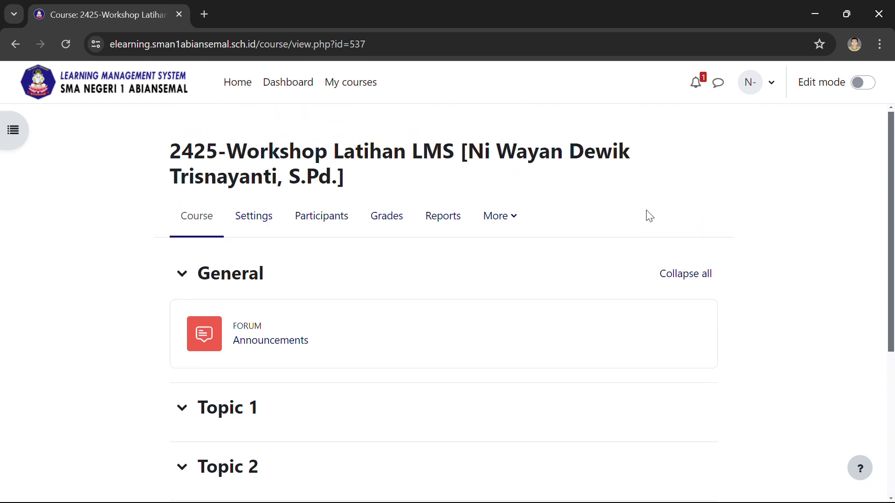
{"action": "scroll", "coordinate": [645, 213], "scroll_direction": "down", "scroll_amount": 2}
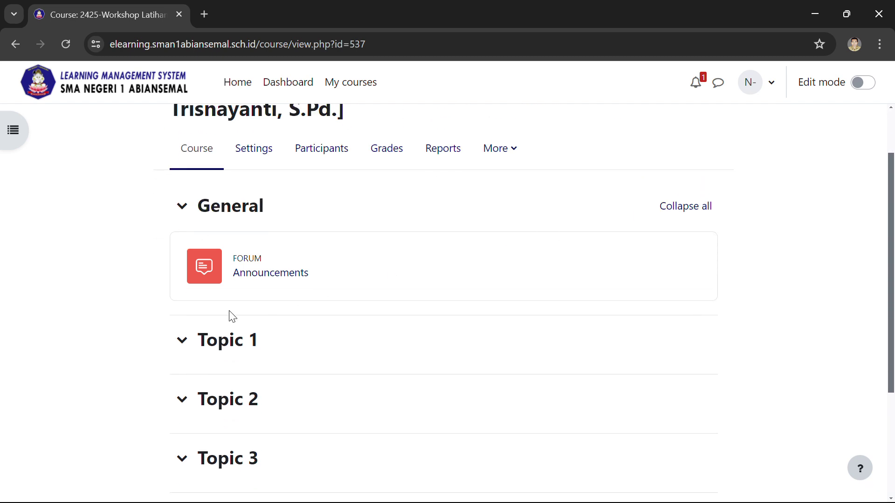
{"action": "scroll", "coordinate": [675, 320], "scroll_direction": "up", "scroll_amount": 2}
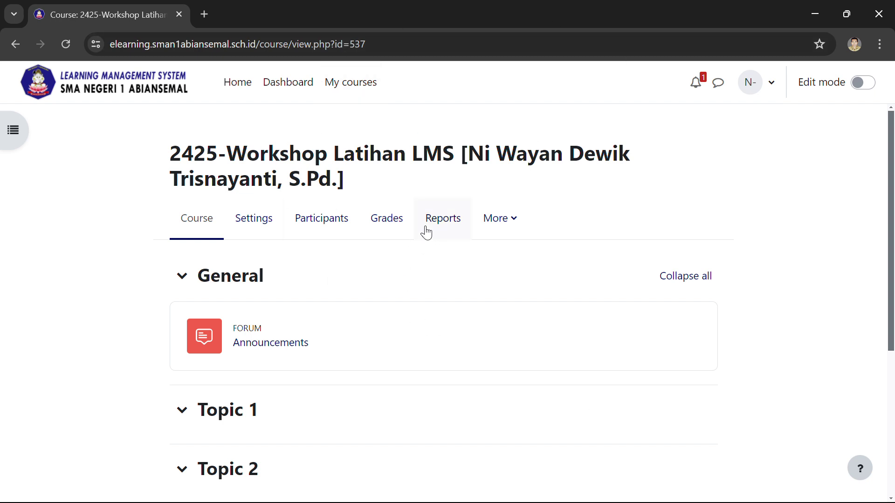
{"action": "left_click_drag", "start_coordinate": [799, 87], "coordinate": [842, 92]}
{"action": "left_click", "coordinate": [836, 122]}
{"action": "left_click", "coordinate": [865, 84]}
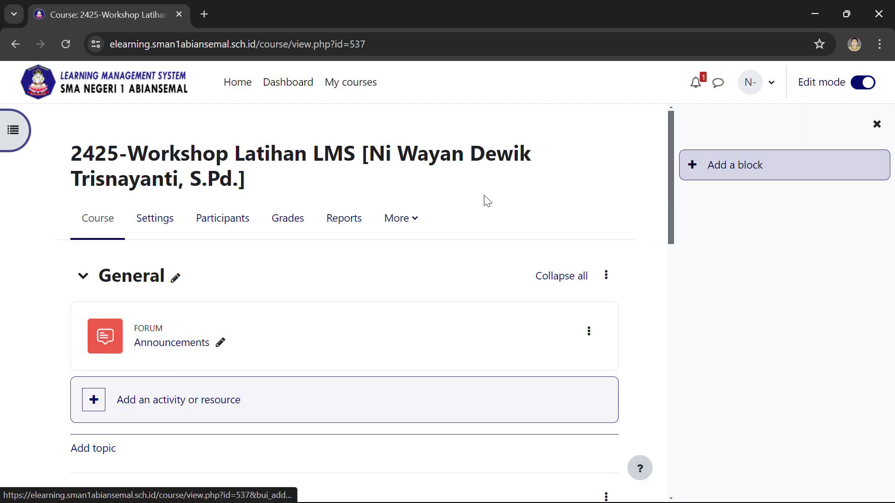
- Add a new Quiz activity to the course's General section
{"action": "scroll", "coordinate": [414, 205], "scroll_direction": "down", "scroll_amount": 1}
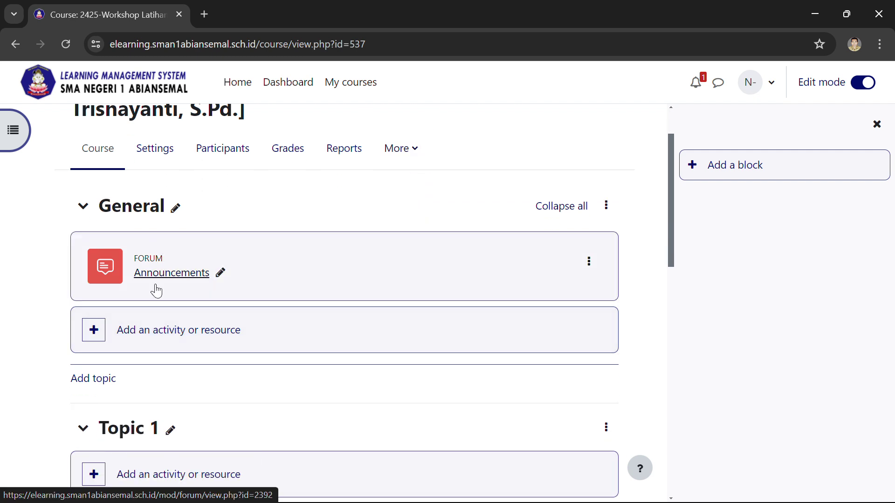
{"action": "scroll", "coordinate": [142, 280], "scroll_direction": "down", "scroll_amount": 1}
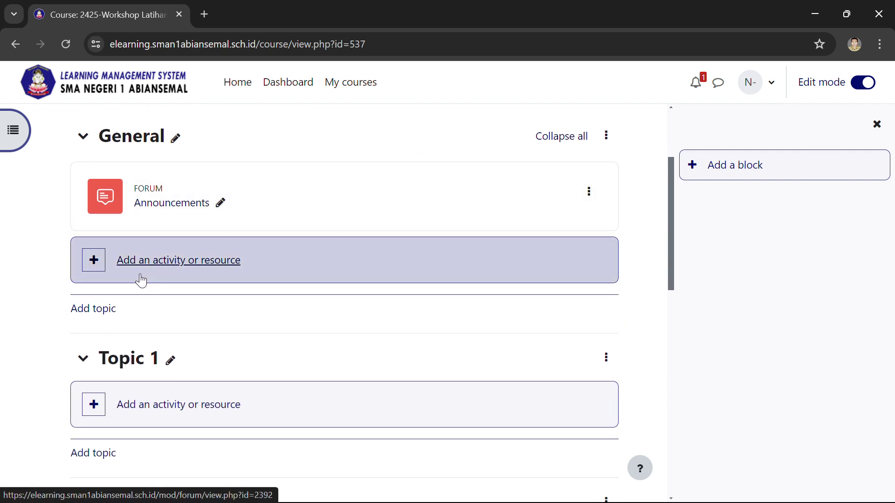
{"action": "left_click", "coordinate": [181, 267]}
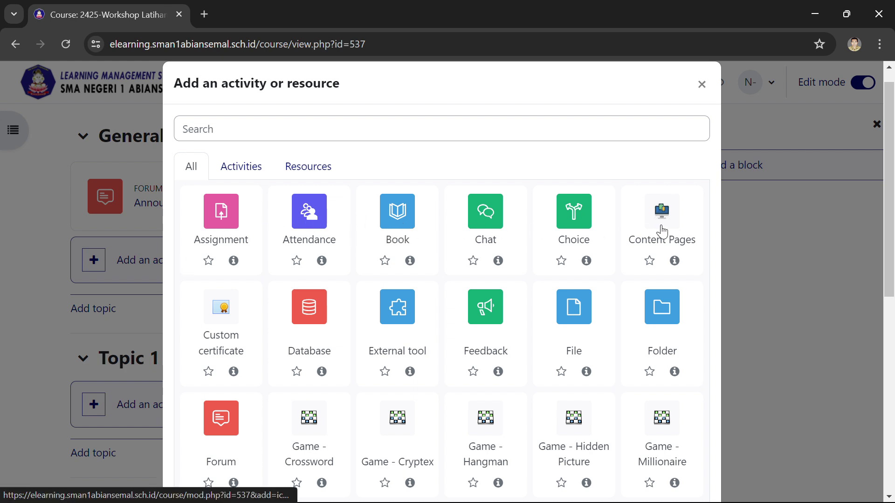
{"action": "scroll", "coordinate": [663, 230], "scroll_direction": "down", "scroll_amount": 3}
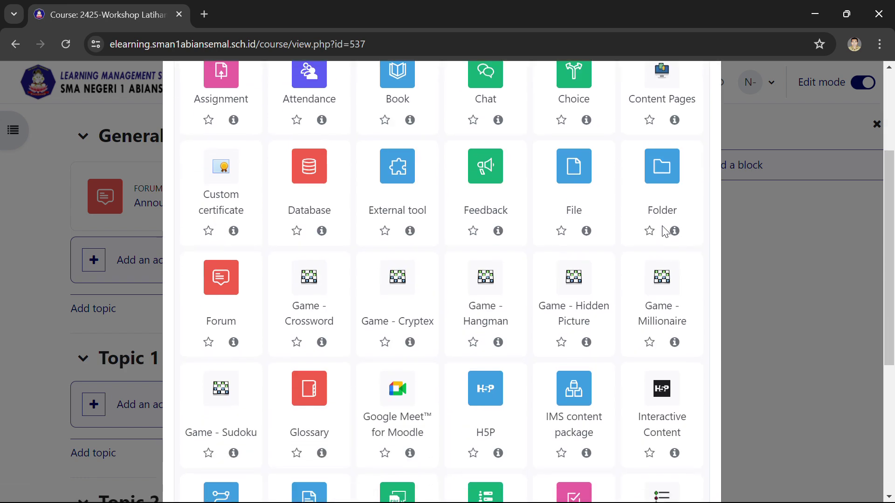
{"action": "scroll", "coordinate": [663, 232], "scroll_direction": "down", "scroll_amount": 3}
{"action": "scroll", "coordinate": [663, 232], "scroll_direction": "down", "scroll_amount": 2}
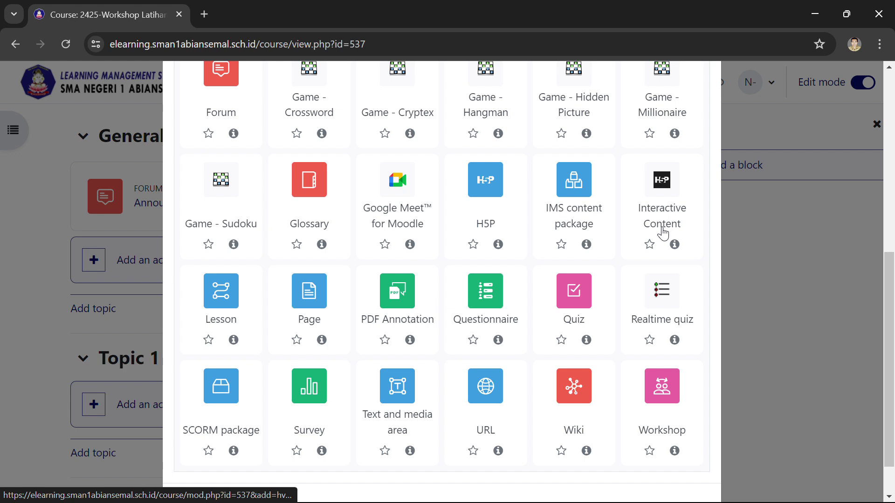
{"action": "left_click", "coordinate": [573, 296]}
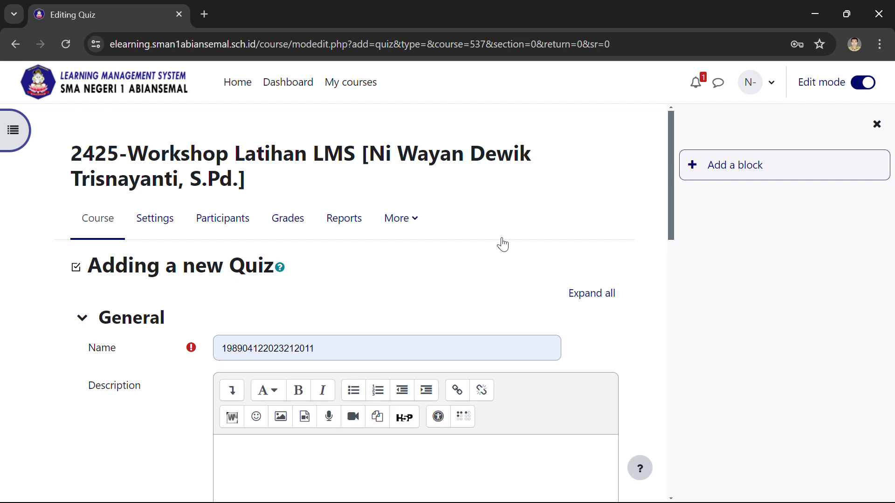
- Replace the prefilled quiz name with "Pretest"
{"action": "scroll", "coordinate": [215, 215], "scroll_direction": "down", "scroll_amount": 3}
{"action": "left_click", "coordinate": [330, 206]}
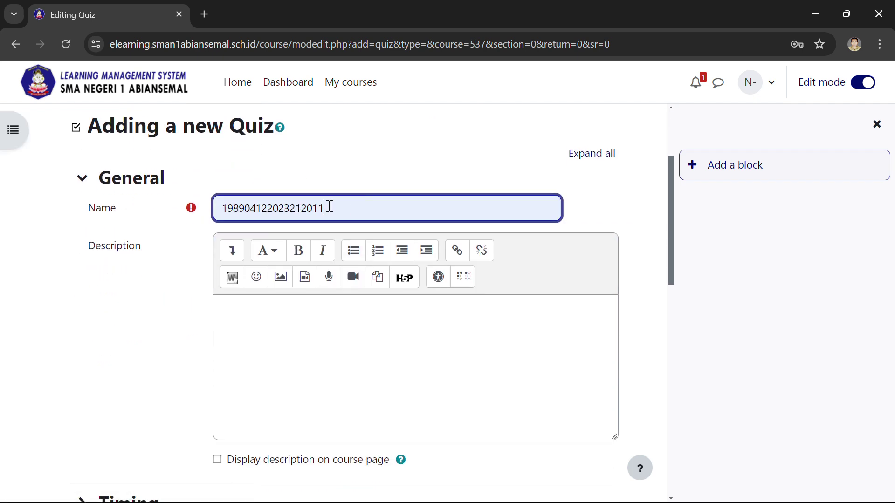
{"action": "left_click_drag", "start_coordinate": [330, 206], "coordinate": [187, 213]}
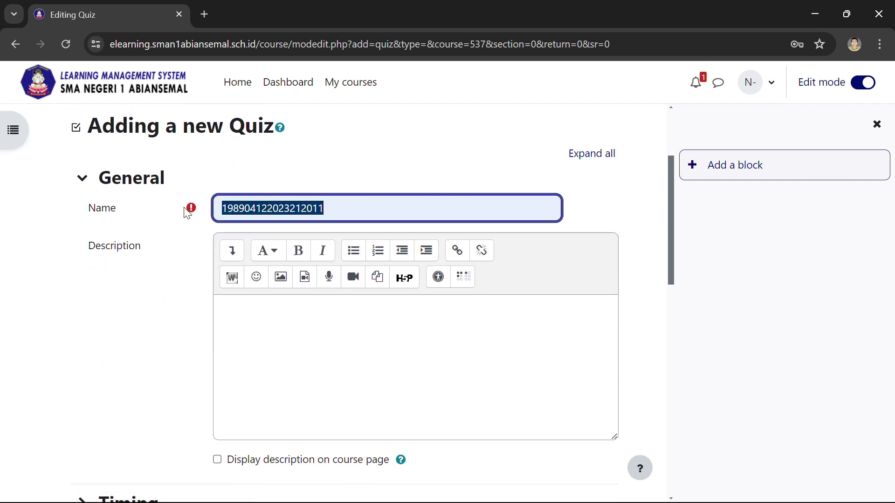
{"action": "type", "text": "Prete"}
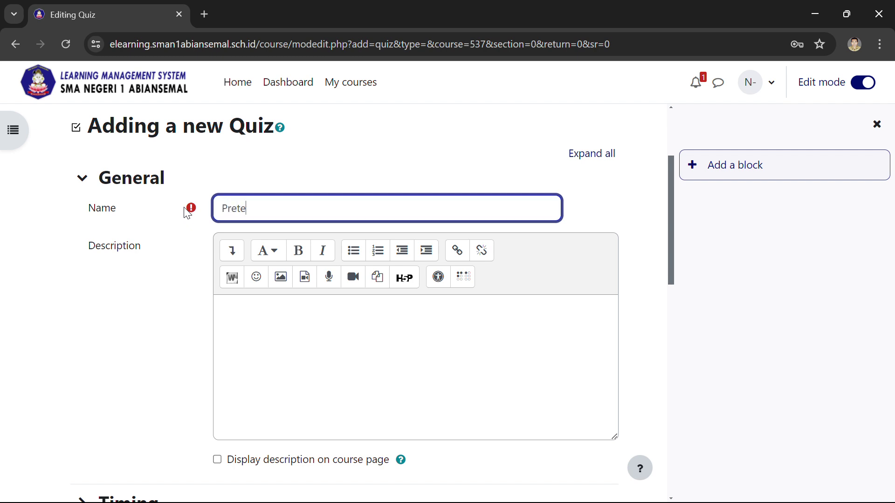
{"action": "type", "text": "st"}
{"action": "left_click", "coordinate": [295, 310]}
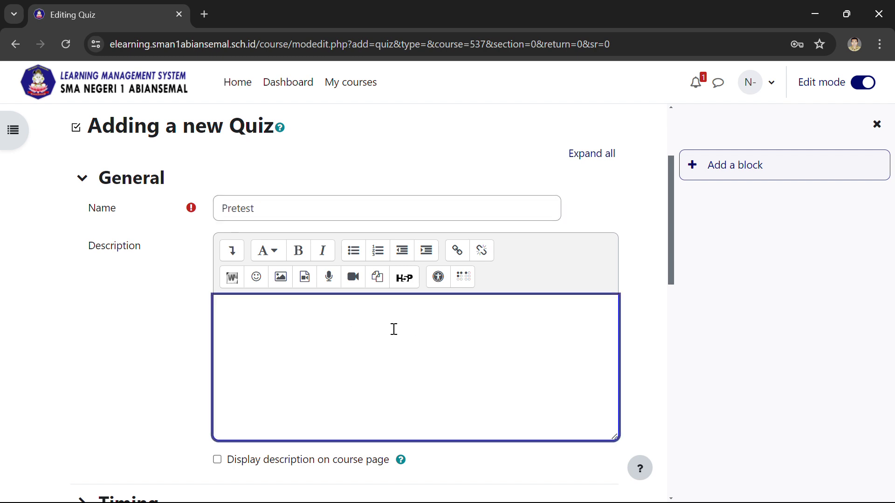
- Enable the quiz's time limit in the Timing settings and set it to 5 minutes
{"action": "scroll", "coordinate": [387, 320], "scroll_direction": "down", "scroll_amount": 2}
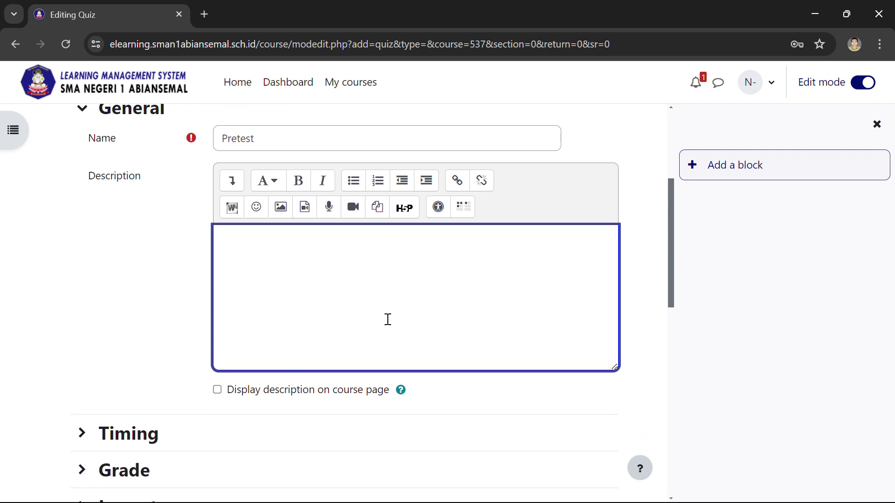
{"action": "scroll", "coordinate": [388, 320], "scroll_direction": "down", "scroll_amount": 3}
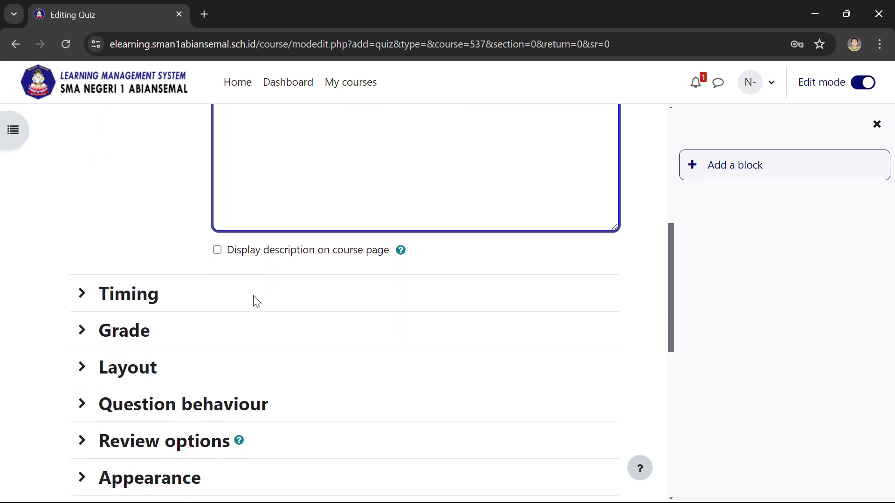
{"action": "left_click", "coordinate": [81, 292]}
{"action": "scroll", "coordinate": [201, 297], "scroll_direction": "down", "scroll_amount": 2}
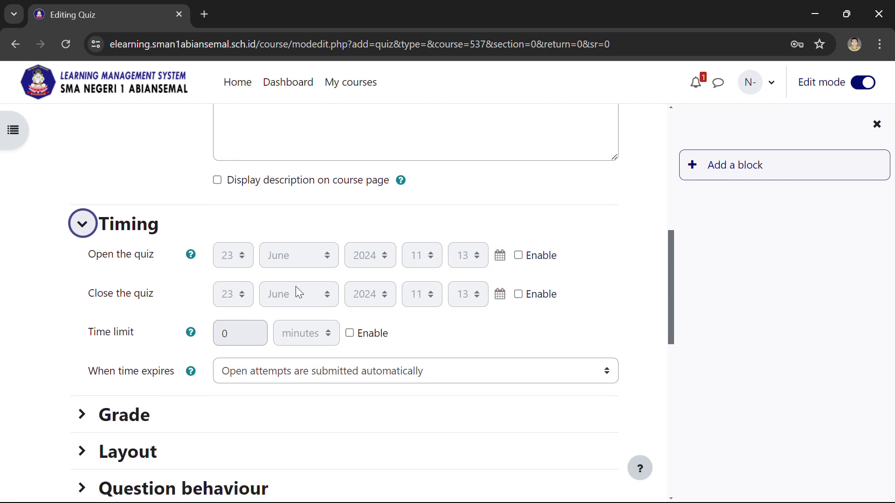
{"action": "left_click_drag", "start_coordinate": [162, 258], "coordinate": [88, 256]}
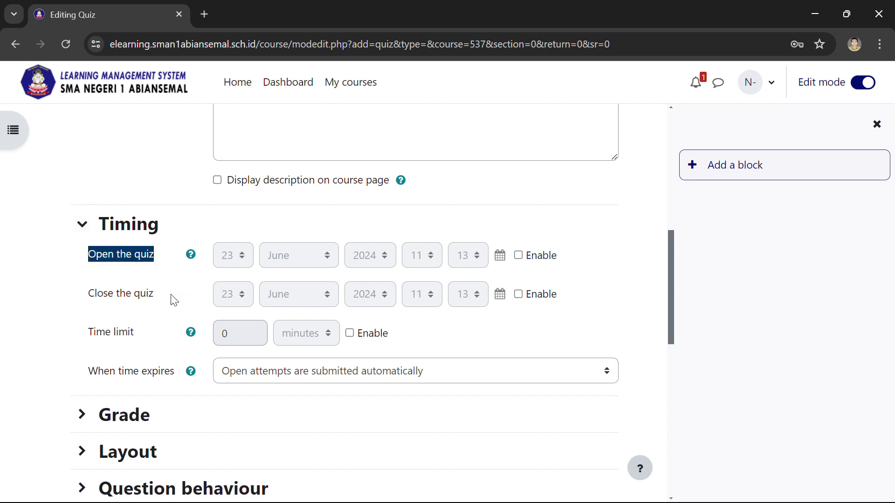
{"action": "left_click_drag", "start_coordinate": [174, 298], "coordinate": [89, 298]}
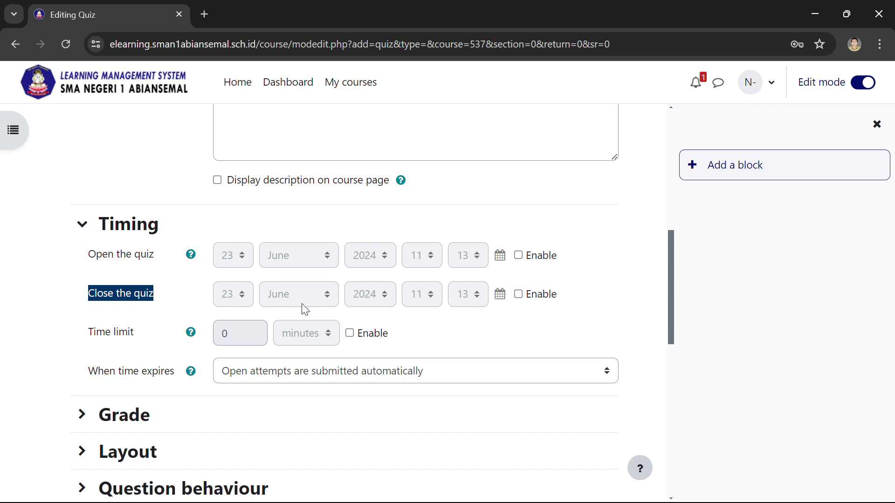
{"action": "left_click", "coordinate": [142, 337]}
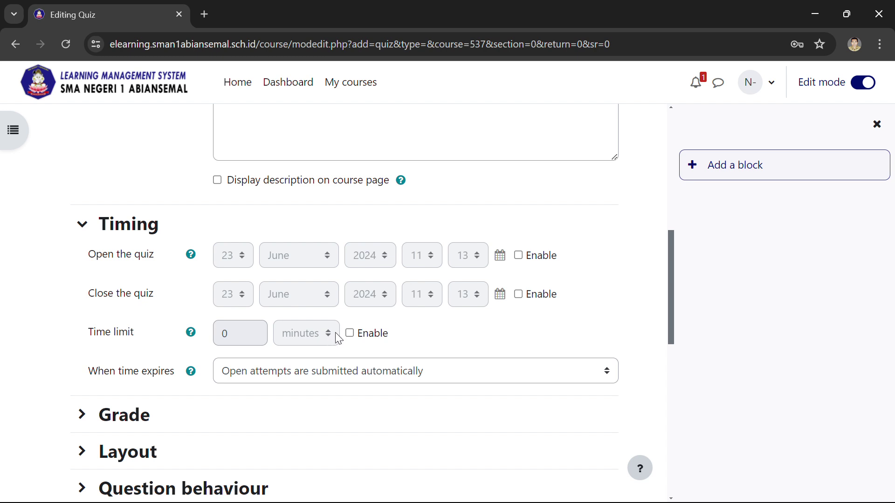
{"action": "left_click", "coordinate": [349, 333]}
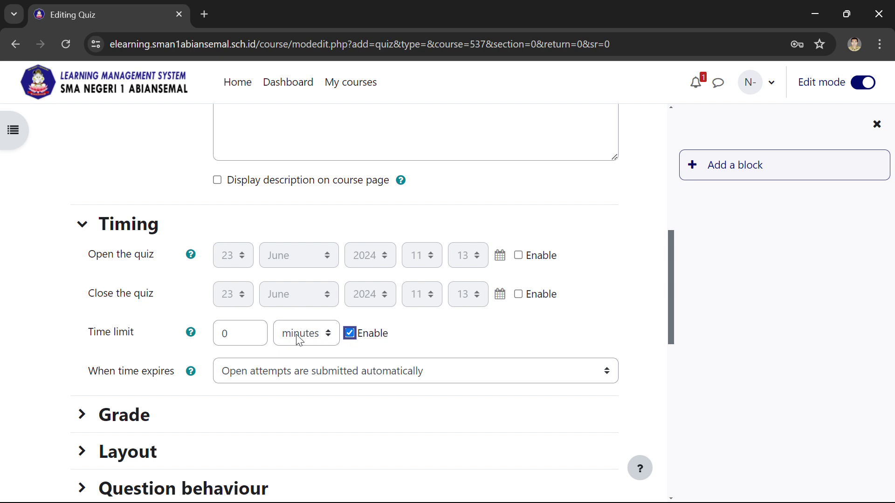
{"action": "double_click", "coordinate": [219, 335]}
{"action": "type", "text": "5"}
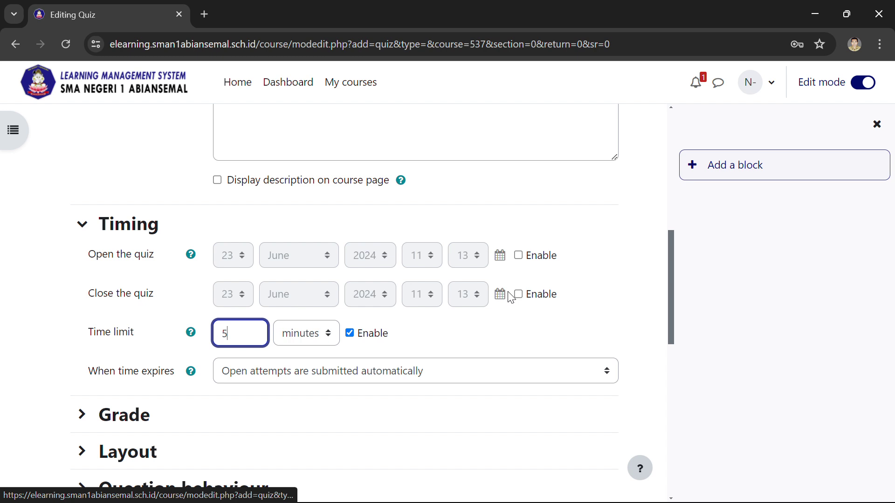
- Set the quiz's grade to pass to 70 in the Grade settings
{"action": "scroll", "coordinate": [510, 296], "scroll_direction": "down", "scroll_amount": 3}
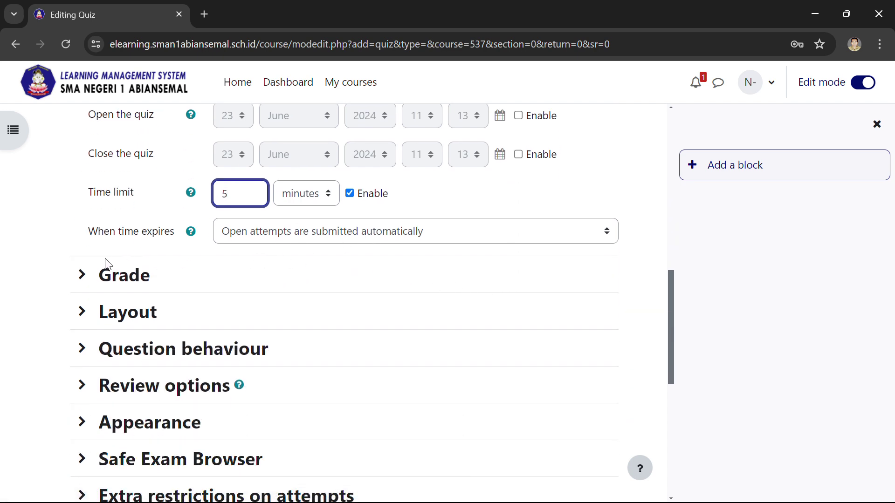
{"action": "left_click", "coordinate": [110, 284]}
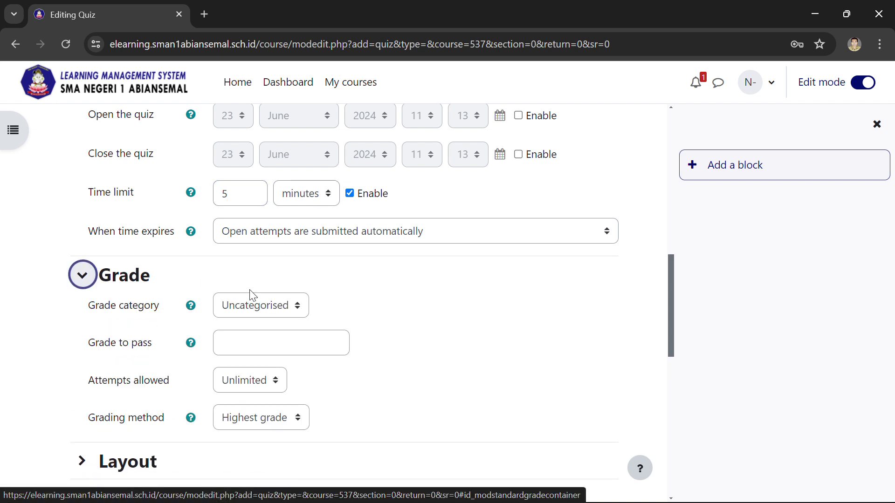
{"action": "left_click", "coordinate": [265, 339]}
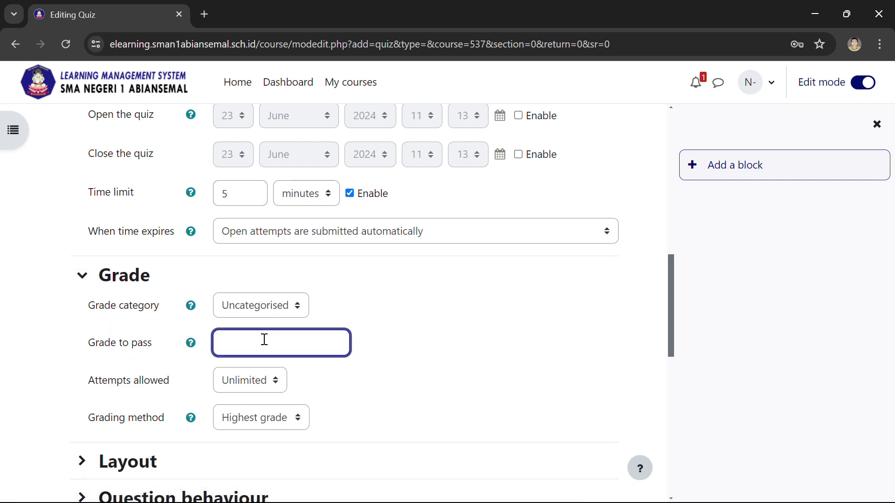
{"action": "left_click_drag", "start_coordinate": [160, 344], "coordinate": [90, 344]}
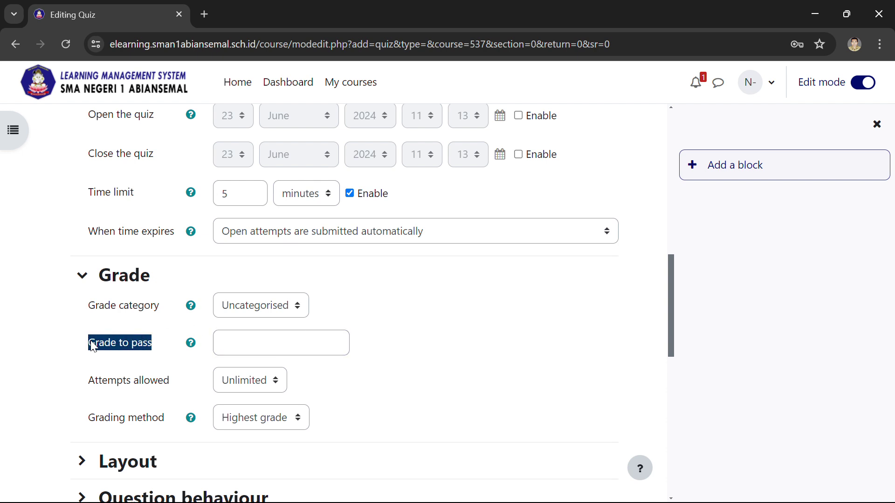
{"action": "left_click", "coordinate": [269, 337]}
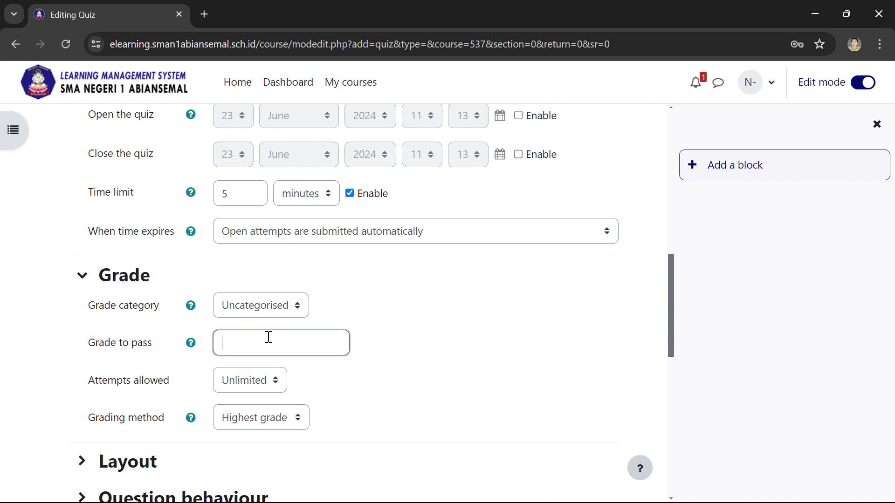
{"action": "type", "text": "70"}
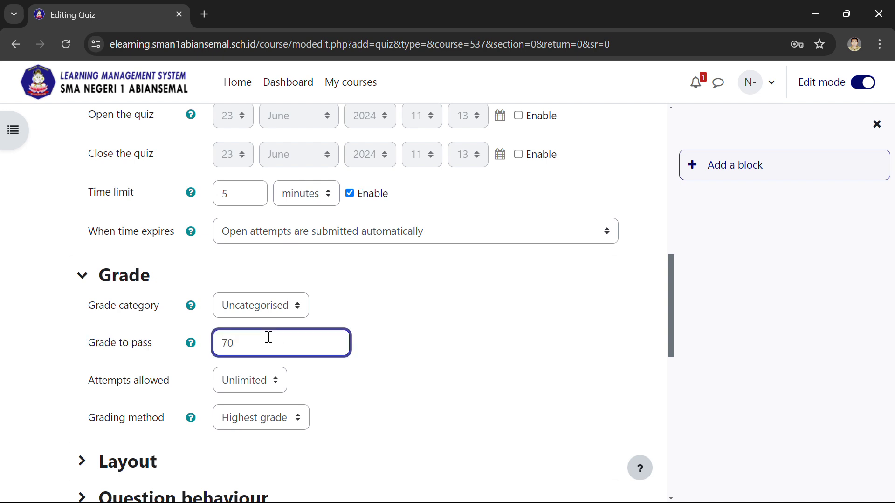
- Examine the available choices for attempts allowed and grading method in the Grade settings
{"action": "scroll", "coordinate": [298, 336], "scroll_direction": "down", "scroll_amount": 1}
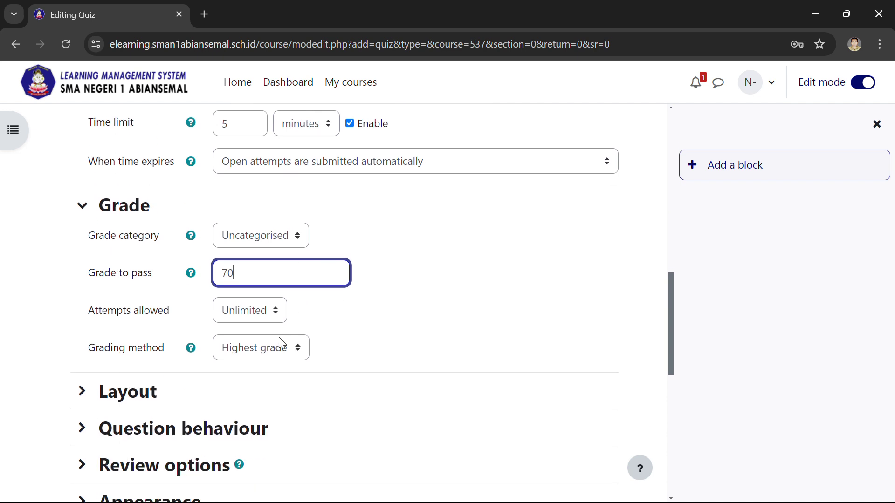
{"action": "left_click_drag", "start_coordinate": [185, 318], "coordinate": [87, 312]}
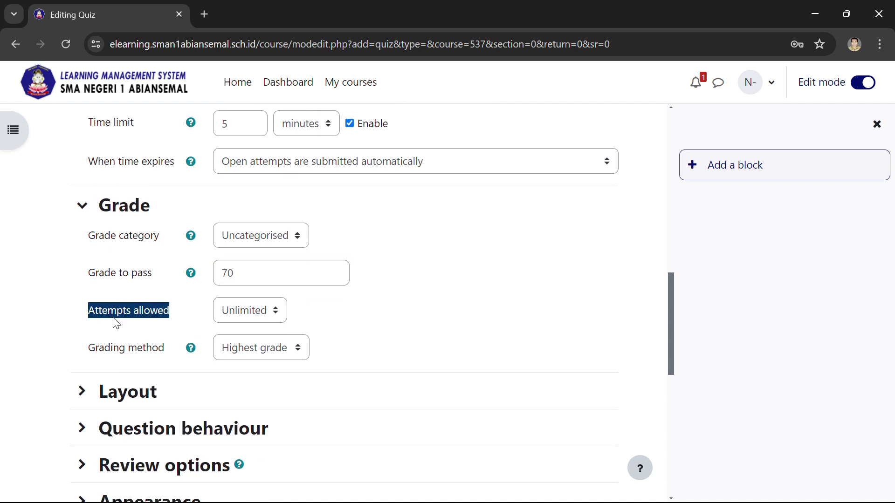
{"action": "left_click", "coordinate": [247, 316]}
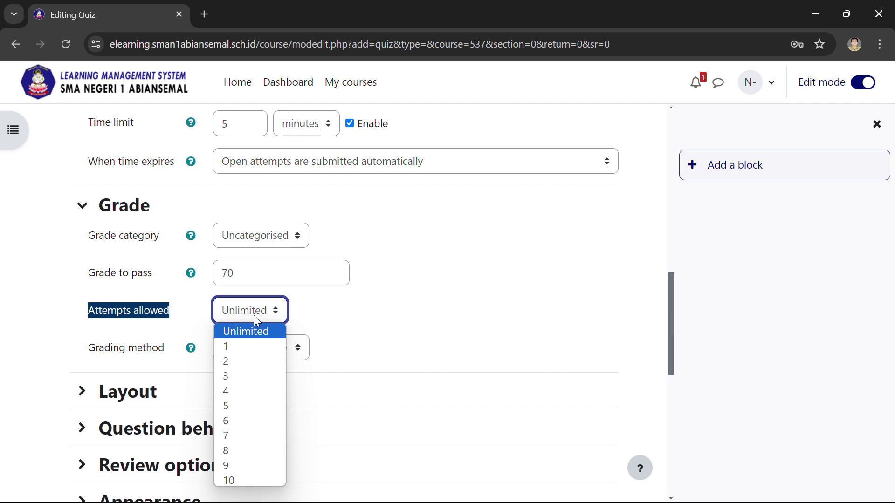
{"action": "left_click", "coordinate": [330, 309]}
{"action": "left_click", "coordinate": [331, 310]}
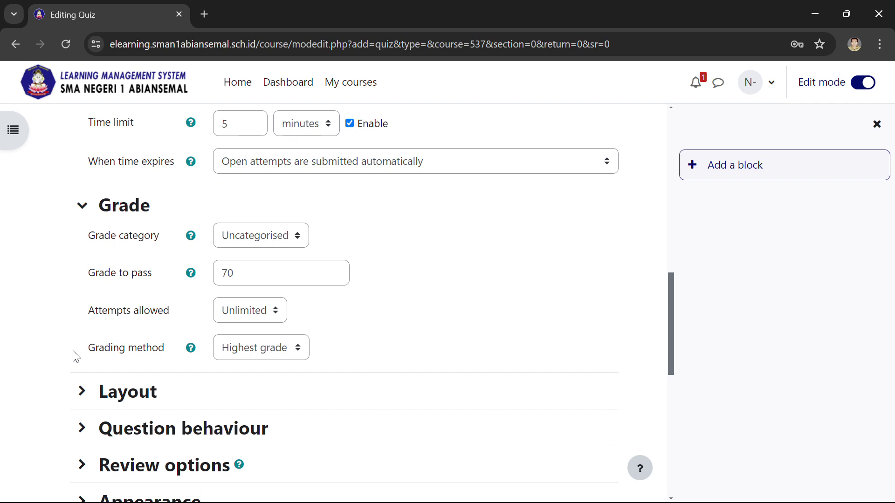
{"action": "left_click_drag", "start_coordinate": [76, 356], "coordinate": [176, 358]}
{"action": "left_click", "coordinate": [254, 358]}
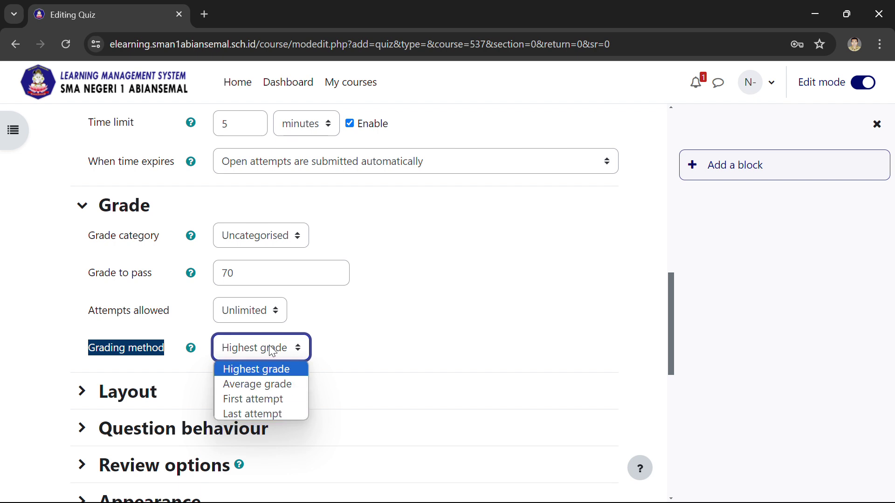
{"action": "left_click", "coordinate": [268, 349]}
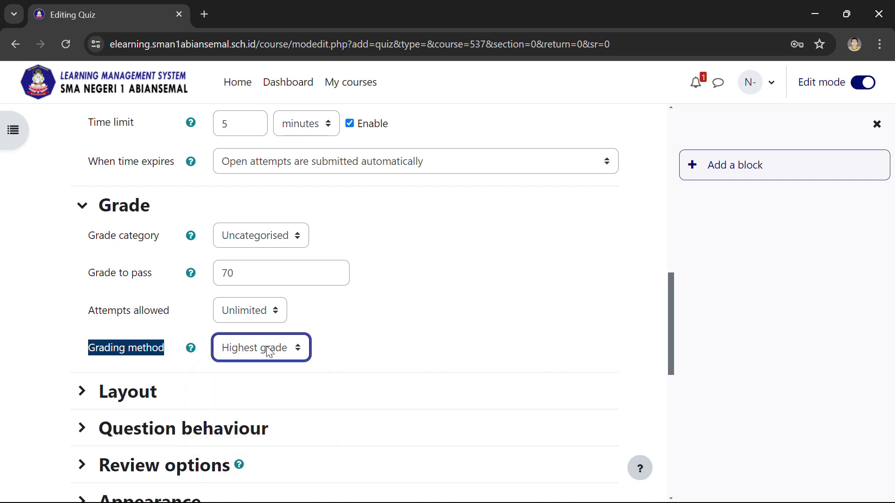
{"action": "scroll", "coordinate": [439, 315], "scroll_direction": "down", "scroll_amount": 4}
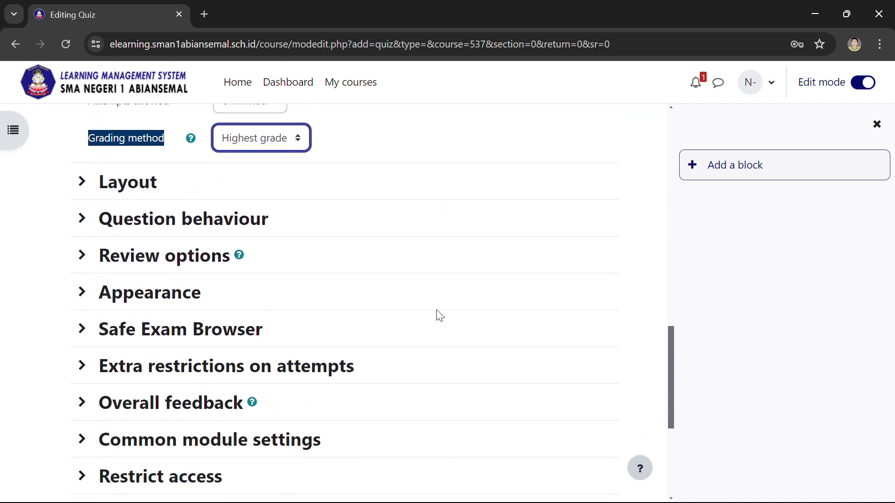
- In the Review options, disable everything except The attempt and Marks for the period immediately after the attempt
{"action": "left_click", "coordinate": [86, 259]}
{"action": "scroll", "coordinate": [431, 261], "scroll_direction": "down", "scroll_amount": 2}
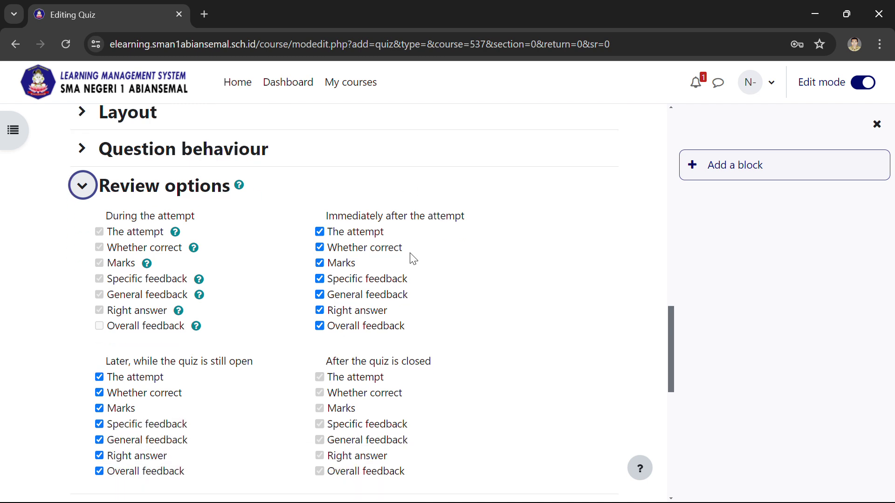
{"action": "left_click", "coordinate": [320, 248]}
{"action": "left_click", "coordinate": [320, 279]}
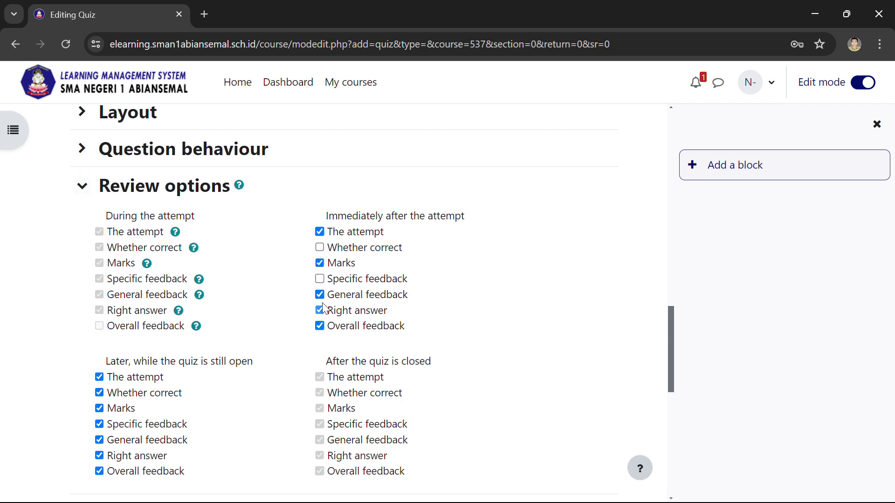
{"action": "left_click", "coordinate": [319, 310]}
{"action": "left_click", "coordinate": [319, 295]}
{"action": "left_click", "coordinate": [319, 326]}
- Disable all review options except The attempt and Marks for the period later, while the quiz is still open
{"action": "scroll", "coordinate": [327, 323], "scroll_direction": "down", "scroll_amount": 1}
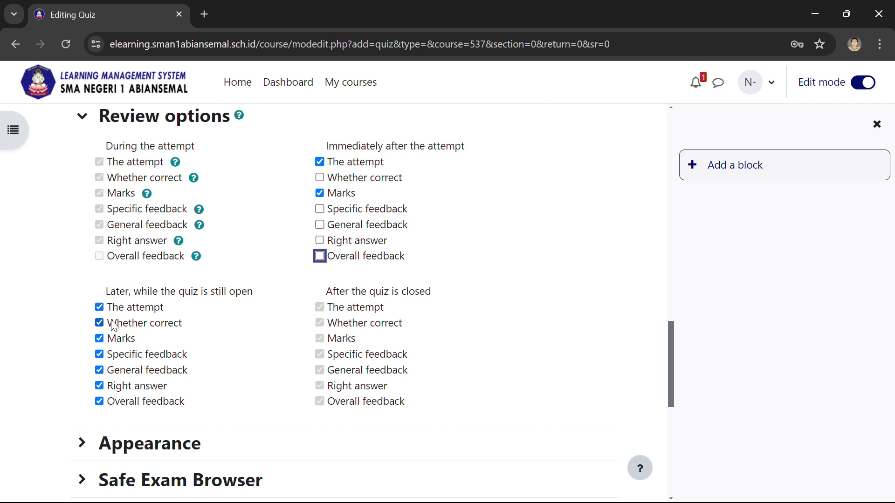
{"action": "left_click", "coordinate": [114, 326]}
{"action": "left_click", "coordinate": [114, 356]}
{"action": "left_click", "coordinate": [115, 373]}
{"action": "left_click", "coordinate": [116, 389]}
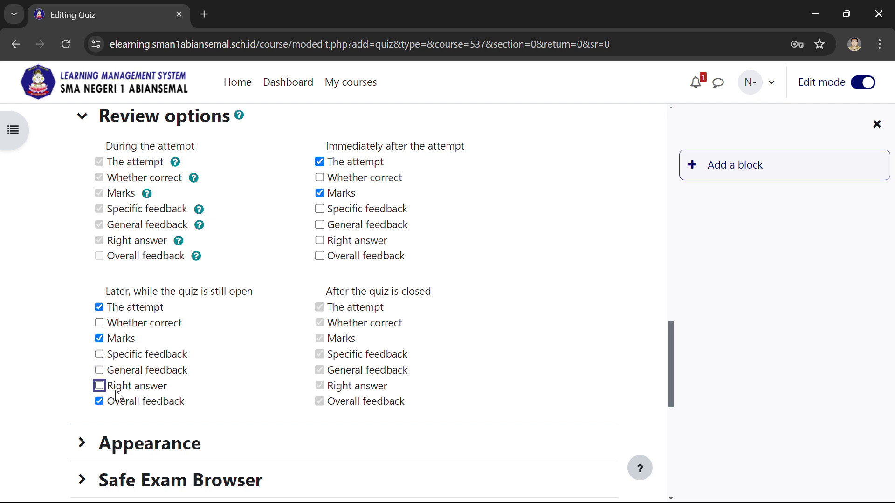
{"action": "left_click", "coordinate": [118, 401]}
{"action": "left_click", "coordinate": [256, 349]}
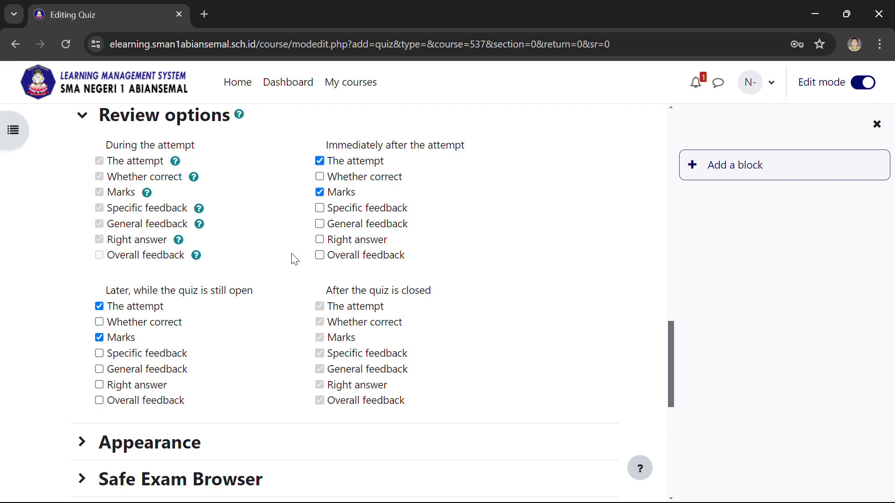
- Set the completion tracking in the Activity completion settings to "Show activity as complete when conditions are met"
{"action": "scroll", "coordinate": [293, 259], "scroll_direction": "down", "scroll_amount": 4}
{"action": "scroll", "coordinate": [294, 260], "scroll_direction": "down", "scroll_amount": 1}
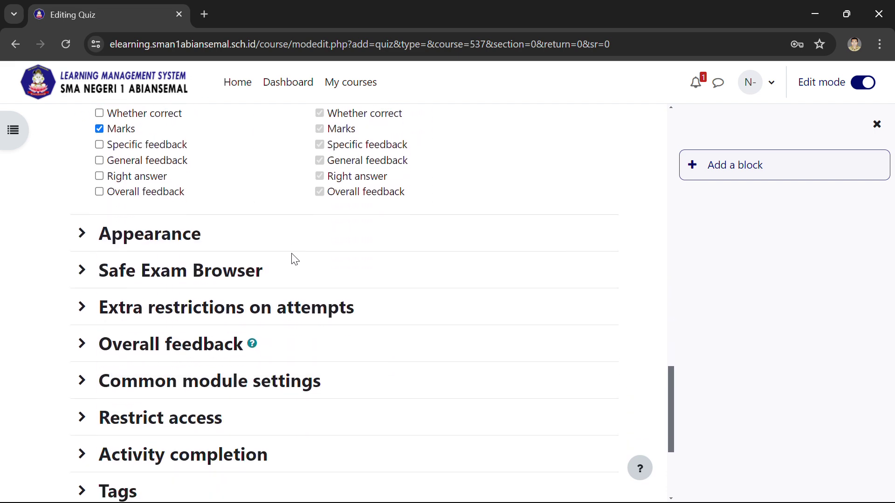
{"action": "scroll", "coordinate": [295, 260], "scroll_direction": "down", "scroll_amount": 2}
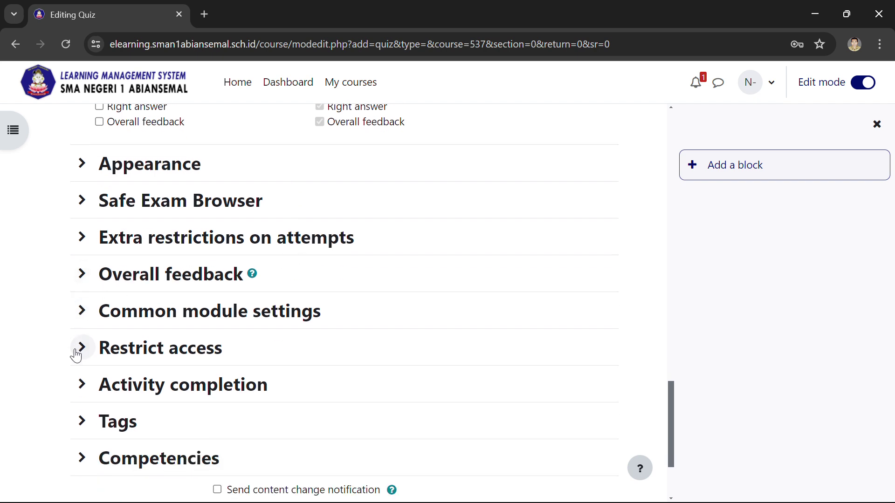
{"action": "left_click", "coordinate": [84, 384]}
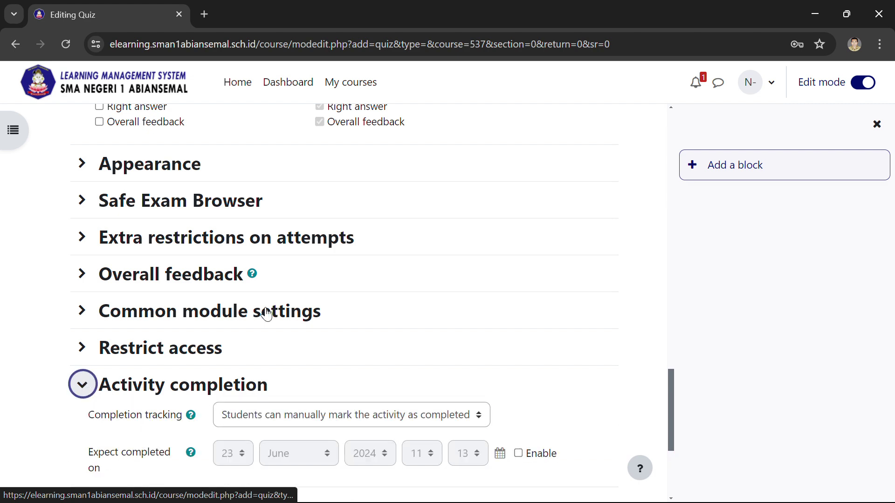
{"action": "scroll", "coordinate": [519, 216], "scroll_direction": "down", "scroll_amount": 3}
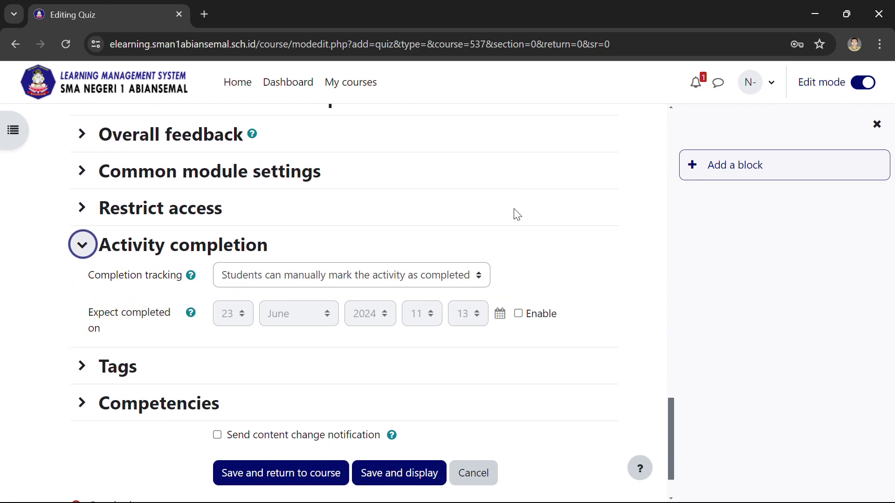
{"action": "left_click", "coordinate": [283, 279]}
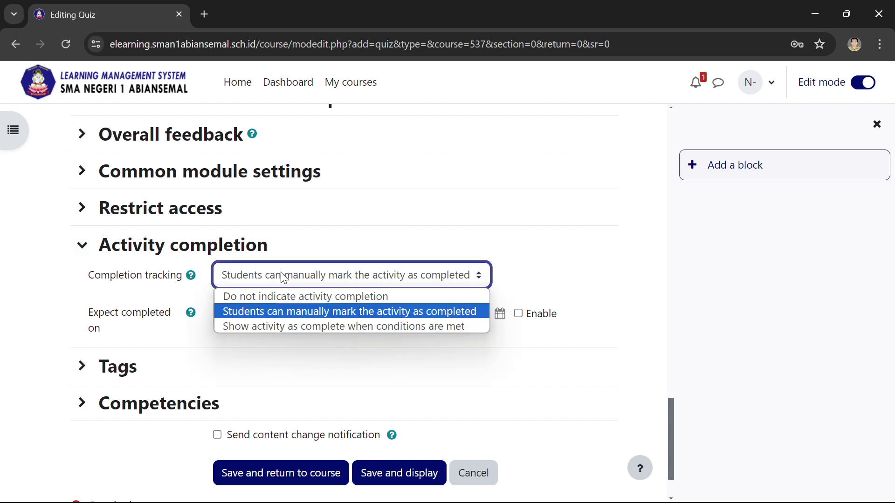
{"action": "left_click", "coordinate": [313, 327]}
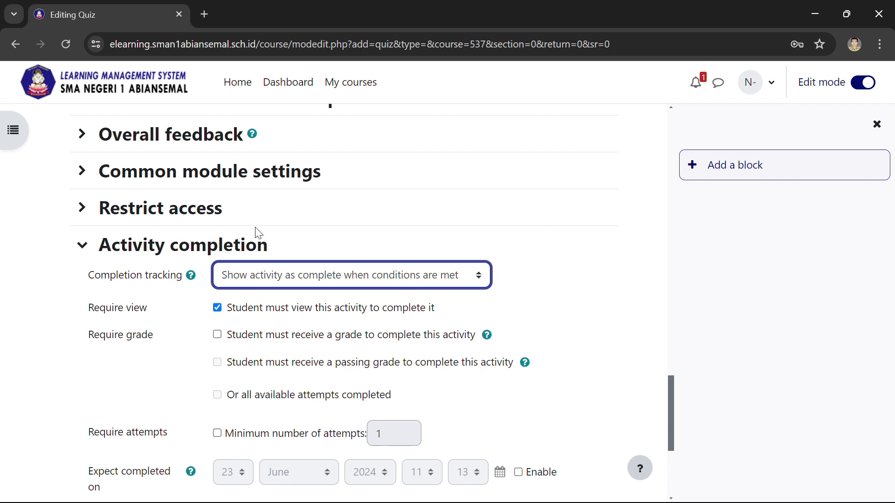
{"action": "left_click_drag", "start_coordinate": [230, 310], "coordinate": [451, 311]}
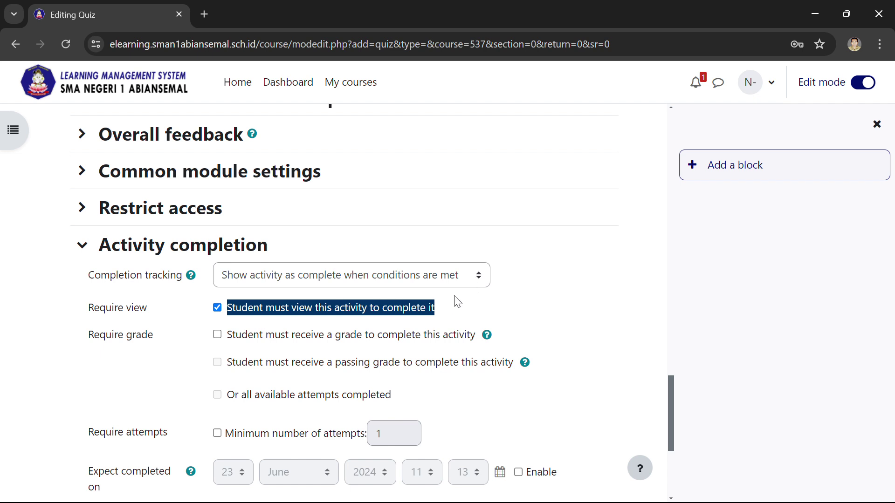
- Require students to receive a grade to complete the activity, and try to save and display the quiz
{"action": "left_click", "coordinate": [218, 334]}
{"action": "left_click_drag", "start_coordinate": [232, 334], "coordinate": [475, 340]}
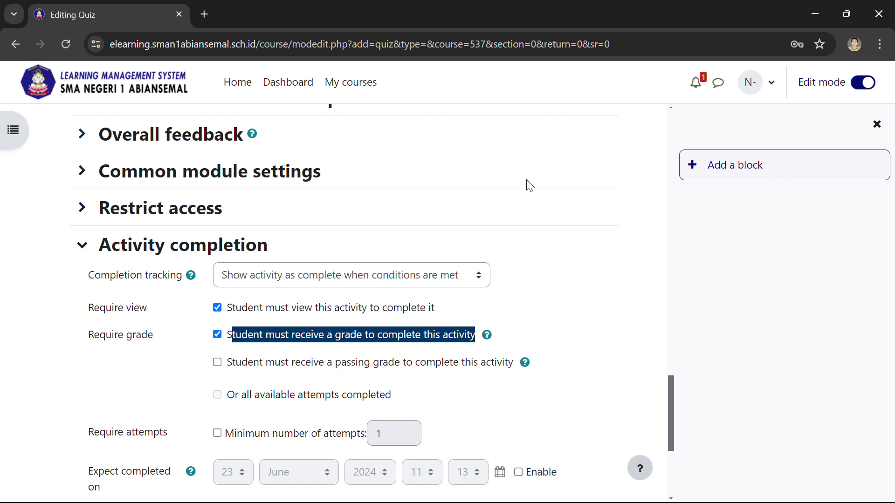
{"action": "scroll", "coordinate": [450, 176], "scroll_direction": "down", "scroll_amount": 3}
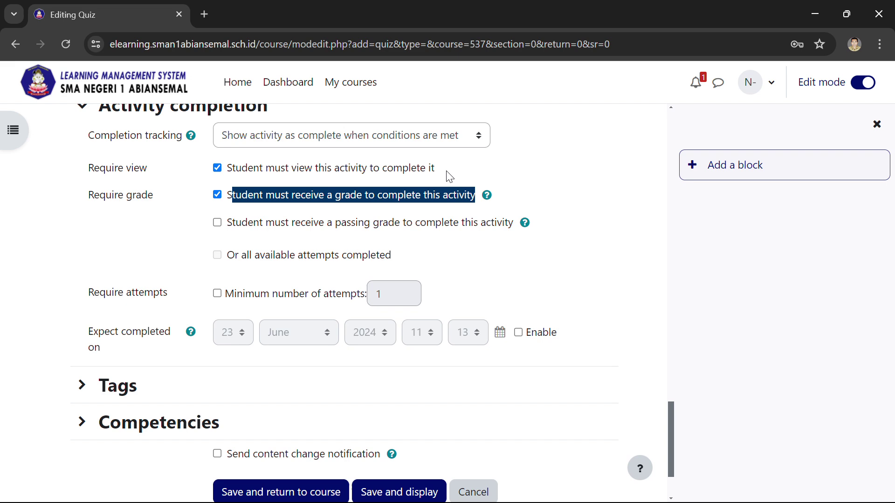
{"action": "scroll", "coordinate": [468, 184], "scroll_direction": "up", "scroll_amount": 2}
{"action": "scroll", "coordinate": [469, 185], "scroll_direction": "down", "scroll_amount": 3}
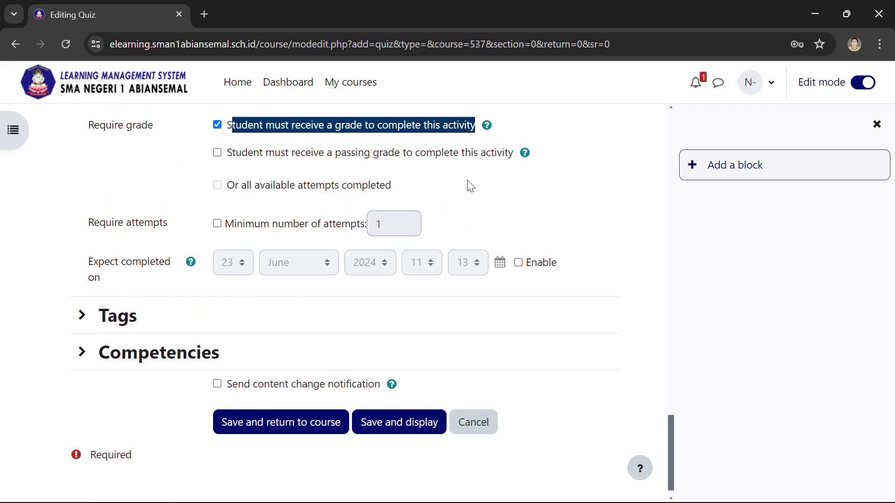
{"action": "left_click", "coordinate": [403, 430]}
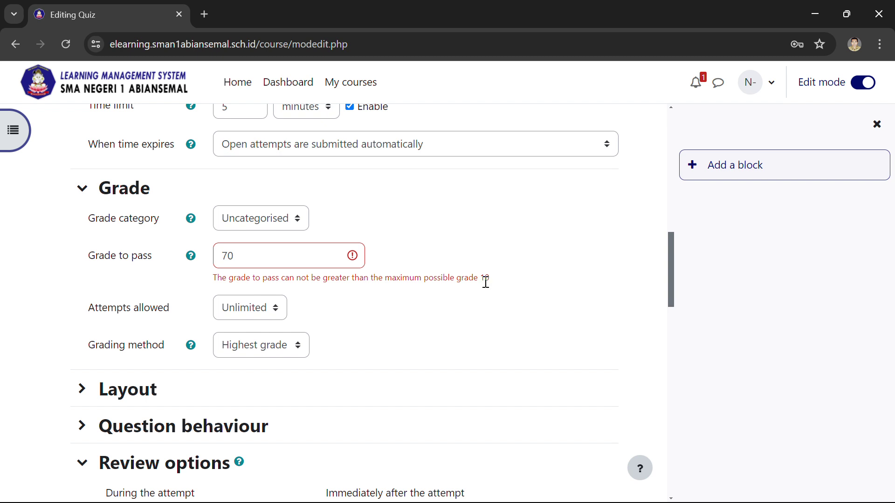
- Set the quiz's grade to pass to 7, and save and display the quiz
{"action": "left_click", "coordinate": [260, 259]}
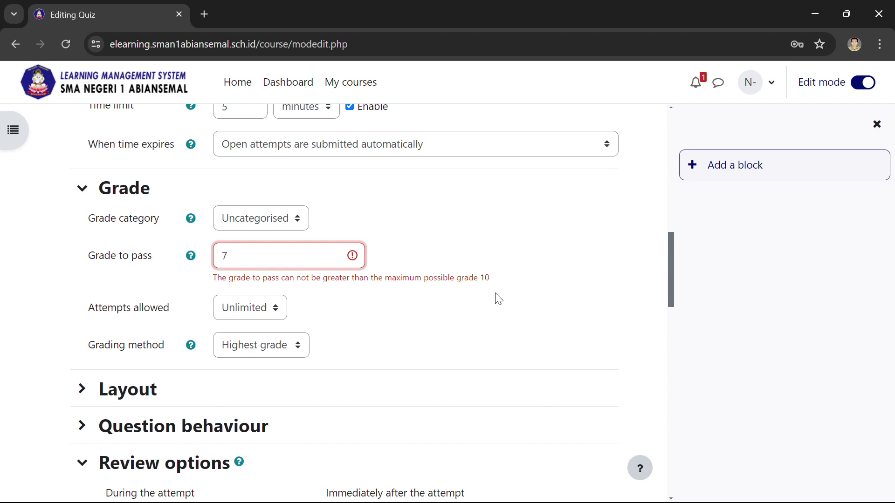
{"action": "scroll", "coordinate": [496, 299], "scroll_direction": "down", "scroll_amount": 15}
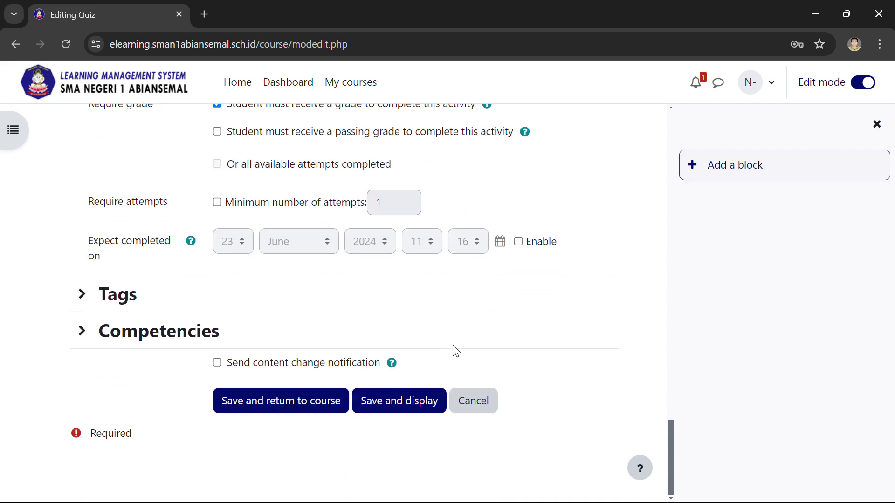
{"action": "left_click", "coordinate": [414, 402]}
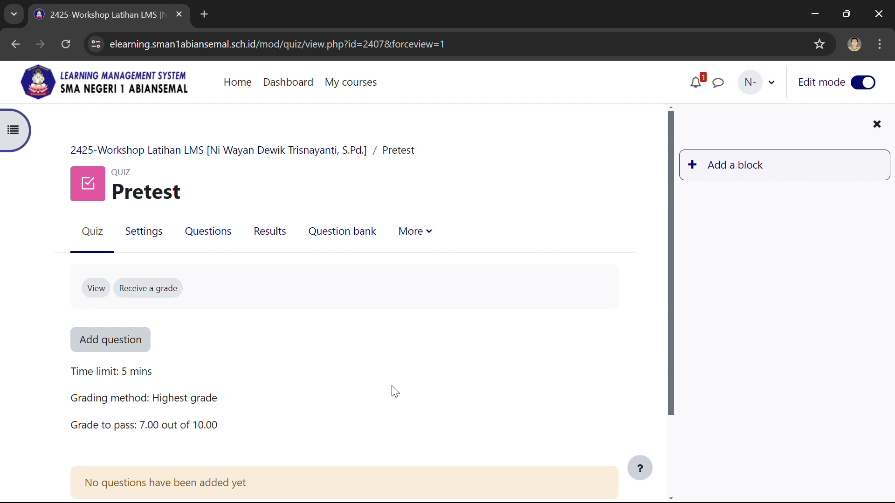
- Set the maximum grade on the quiz's Questions page to 100 and save it
{"action": "scroll", "coordinate": [251, 339], "scroll_direction": "down", "scroll_amount": 2}
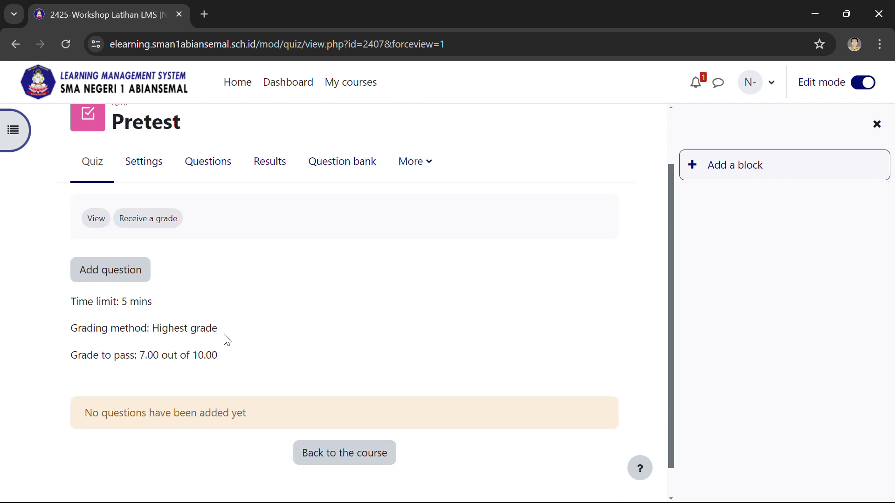
{"action": "left_click_drag", "start_coordinate": [227, 361], "coordinate": [70, 357]}
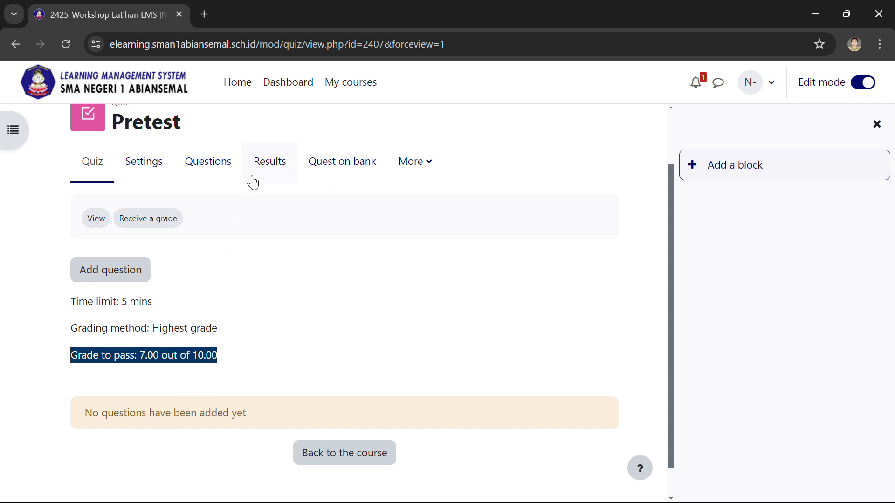
{"action": "left_click", "coordinate": [203, 169]}
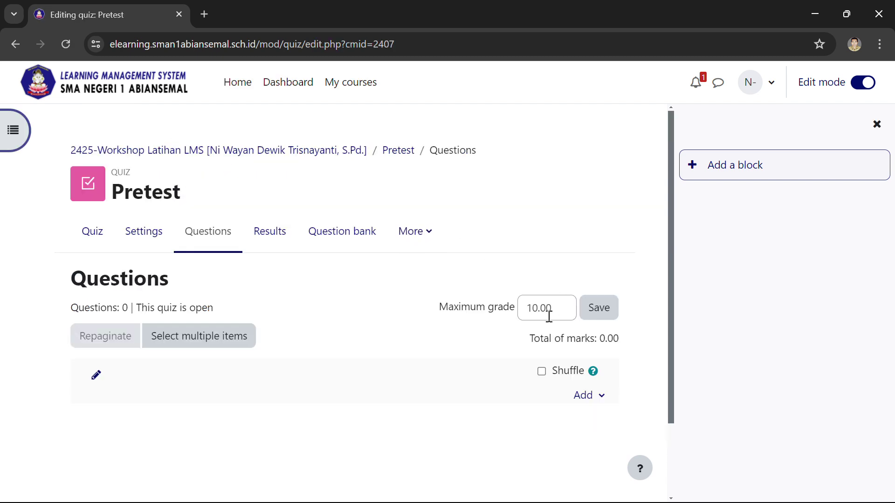
{"action": "left_click", "coordinate": [557, 308]}
{"action": "left_click_drag", "start_coordinate": [557, 309], "coordinate": [499, 316]}
{"action": "key", "text": "BackSpace"}
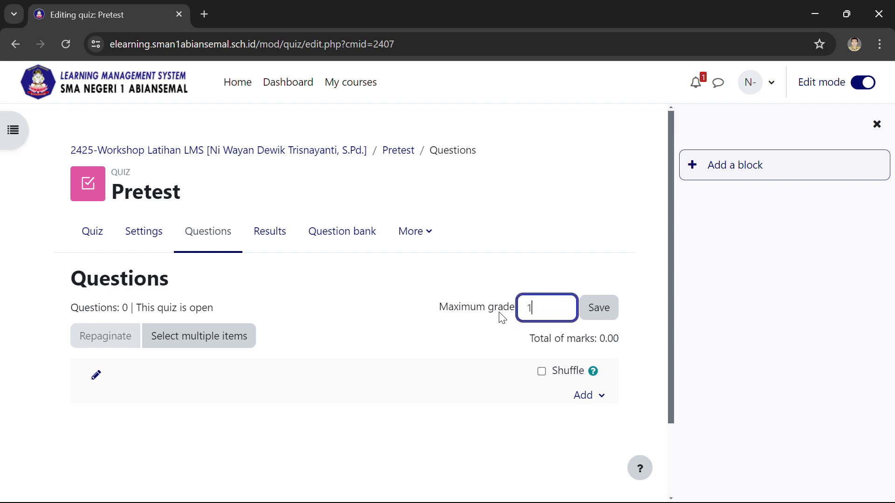
{"action": "type", "text": "100"}
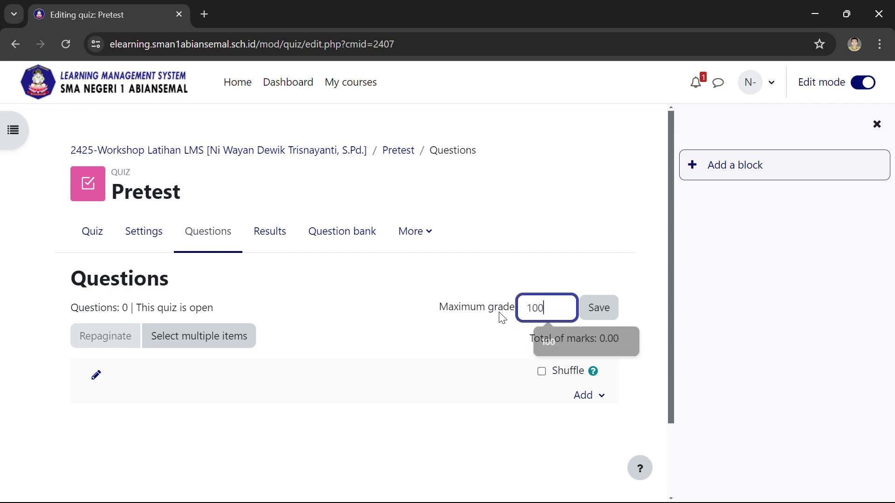
{"action": "left_click", "coordinate": [599, 311]}
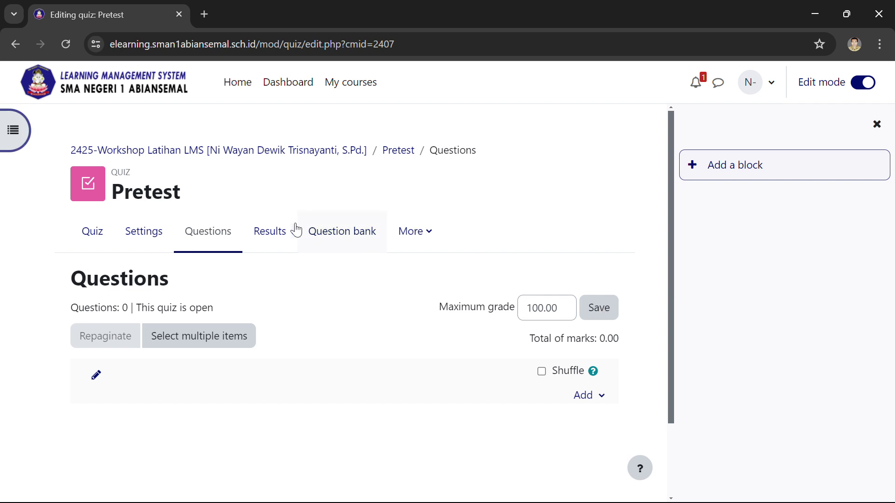
- Set the grade to pass to 70 in the quiz's Grade settings, and save and display the quiz
{"action": "left_click", "coordinate": [144, 240]}
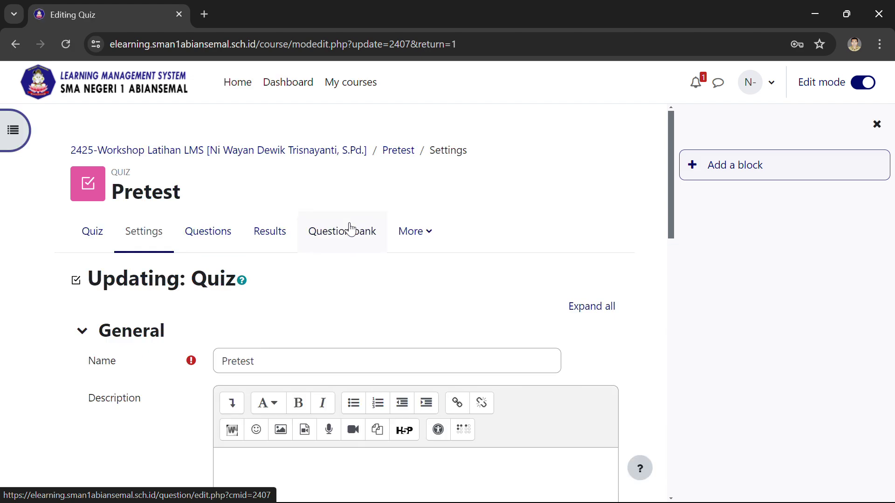
{"action": "scroll", "coordinate": [350, 229], "scroll_direction": "down", "scroll_amount": 10}
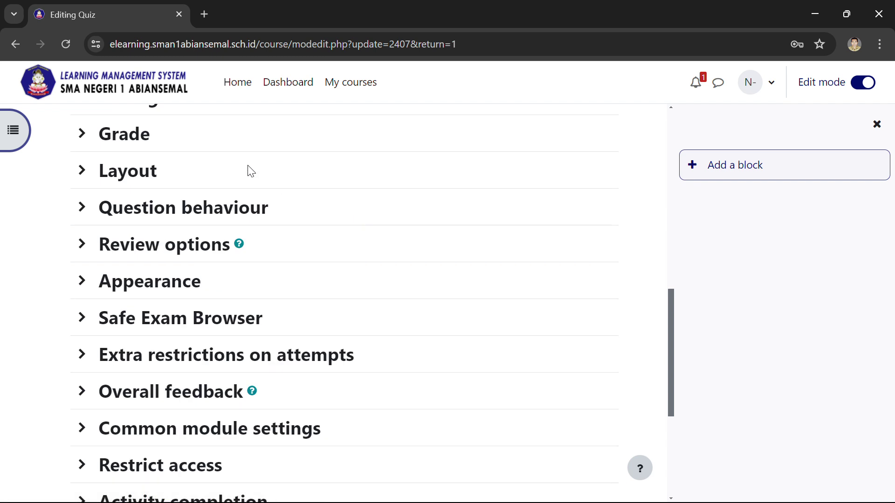
{"action": "left_click", "coordinate": [140, 135]}
{"action": "left_click_drag", "start_coordinate": [260, 201], "coordinate": [217, 204]}
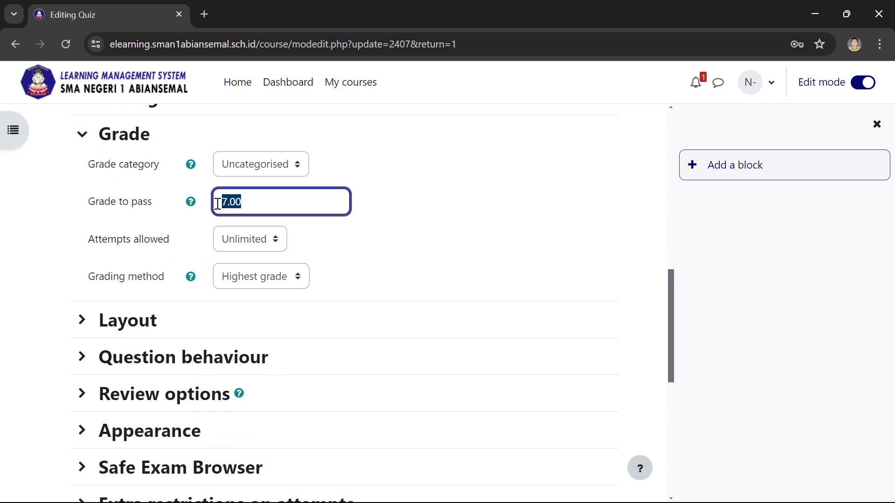
{"action": "type", "text": "7"}
{"action": "scroll", "coordinate": [445, 231], "scroll_direction": "down", "scroll_amount": 8}
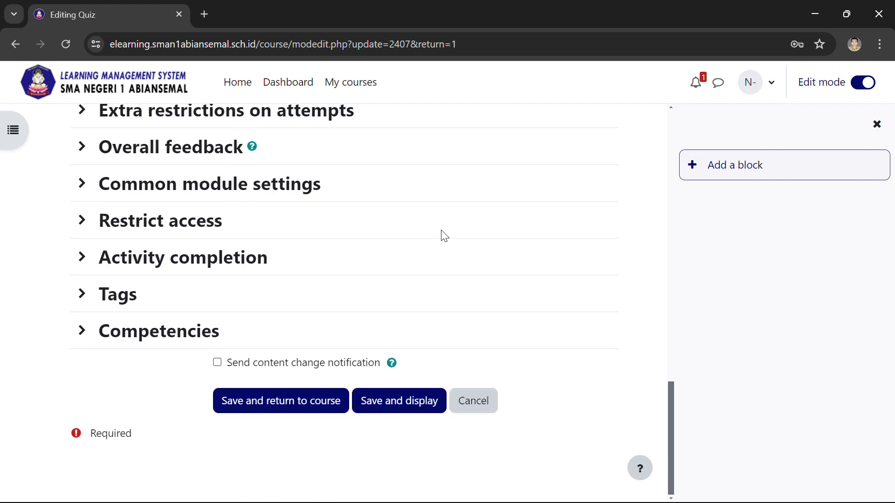
{"action": "left_click", "coordinate": [399, 401]}
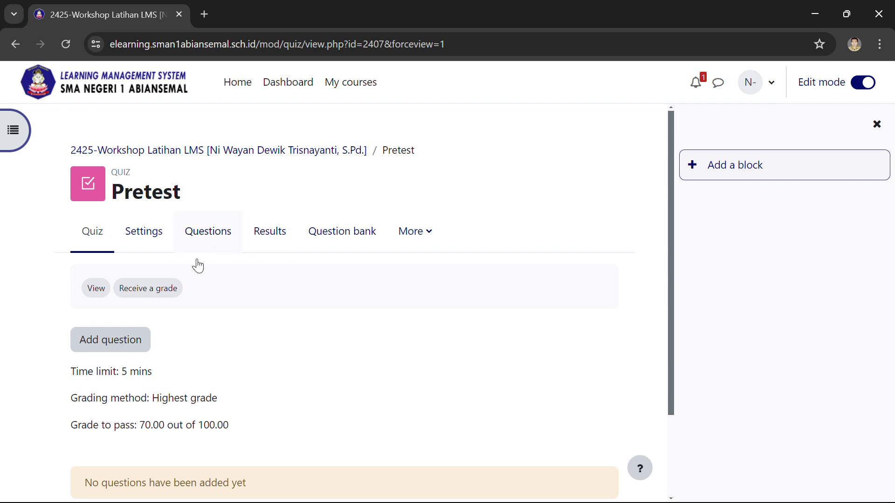
- Check the Pretest quiz's summary and open its Questions page
{"action": "scroll", "coordinate": [195, 262], "scroll_direction": "down", "scroll_amount": 2}
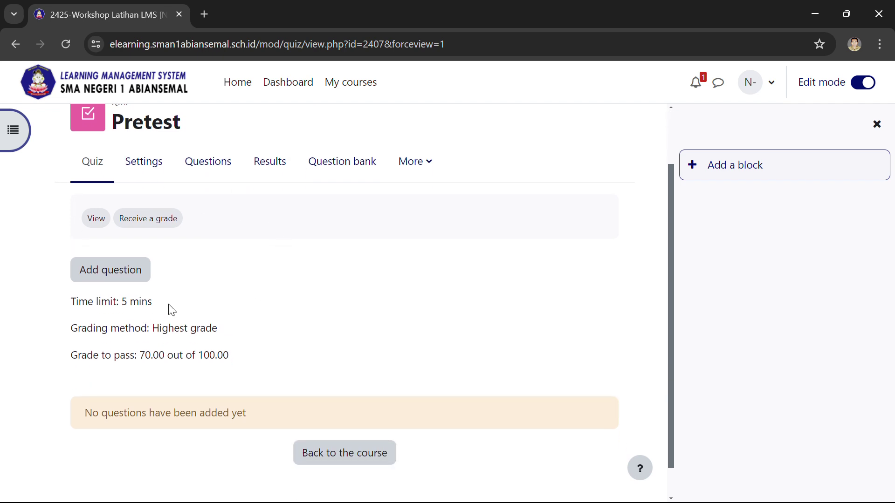
{"action": "left_click_drag", "start_coordinate": [83, 413], "coordinate": [256, 414]}
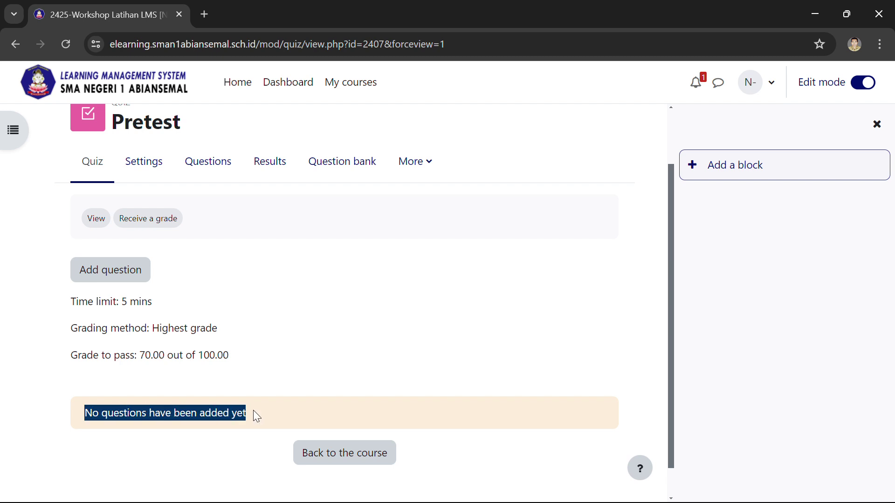
{"action": "left_click", "coordinate": [279, 292]}
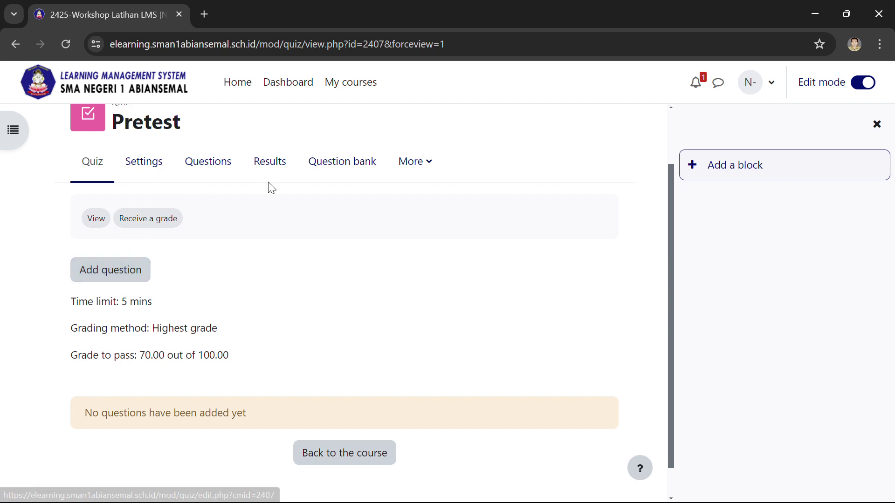
{"action": "left_click", "coordinate": [222, 178]}
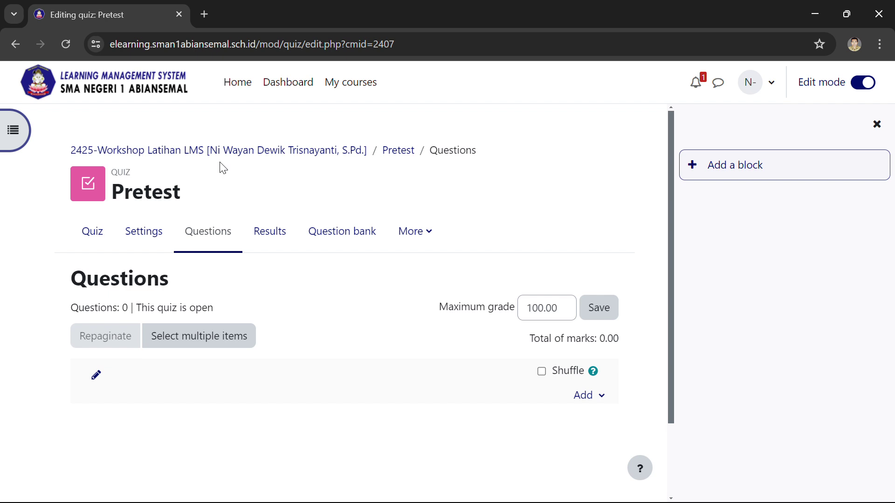
{"action": "scroll", "coordinate": [540, 162], "scroll_direction": "down", "scroll_amount": 2}
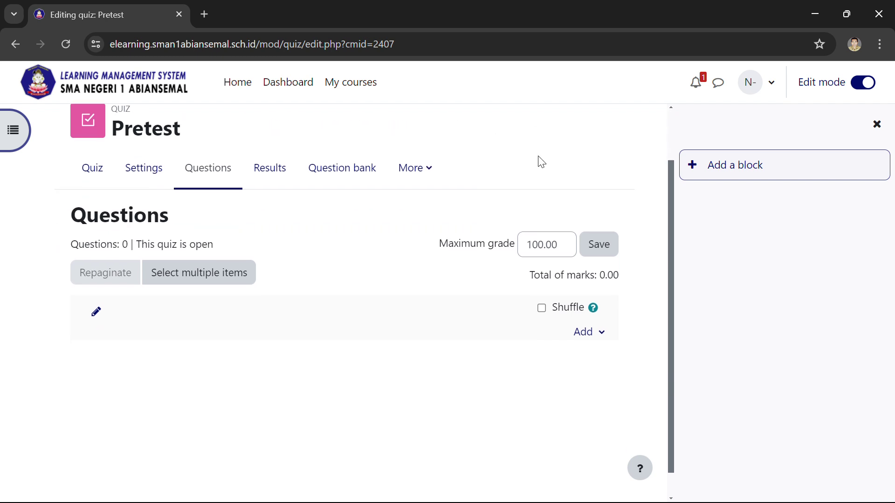
- Add all questions from the question bank category Pretest, under Workshop, to the quiz
{"action": "left_click", "coordinate": [601, 332]}
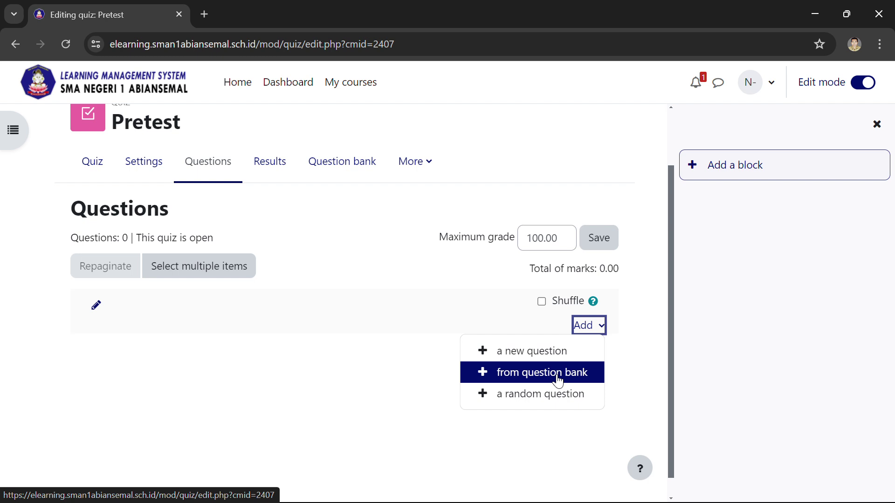
{"action": "left_click", "coordinate": [558, 381]}
{"action": "left_click", "coordinate": [558, 382]}
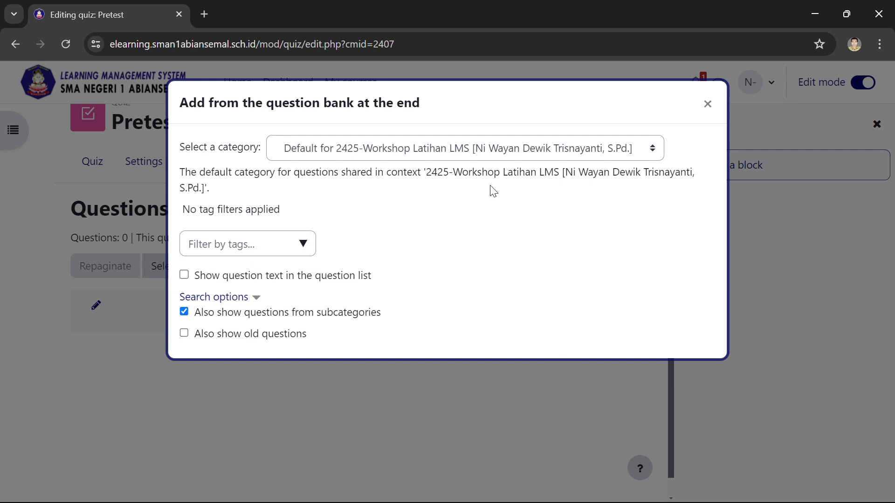
{"action": "left_click", "coordinate": [496, 158]}
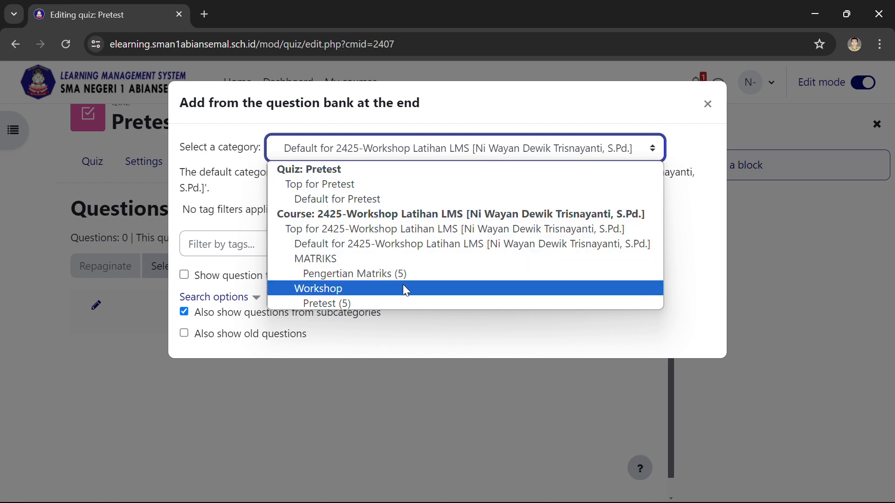
{"action": "left_click", "coordinate": [404, 304]}
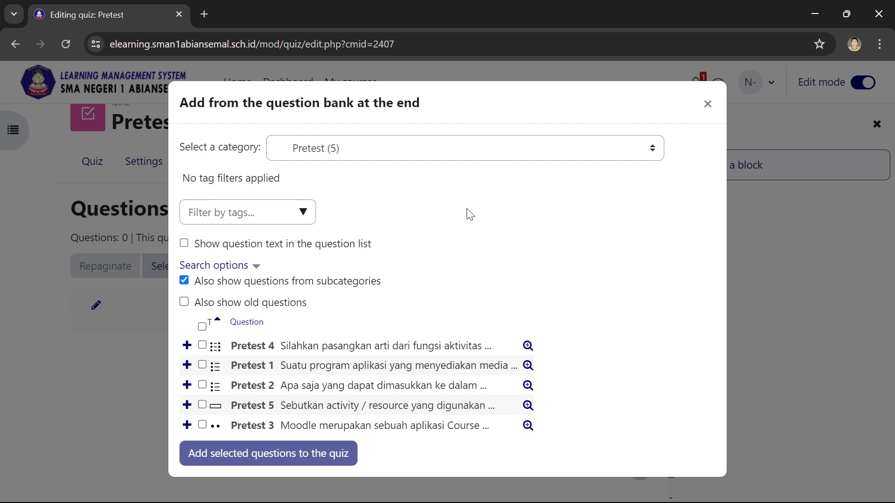
{"action": "left_click", "coordinate": [202, 327]}
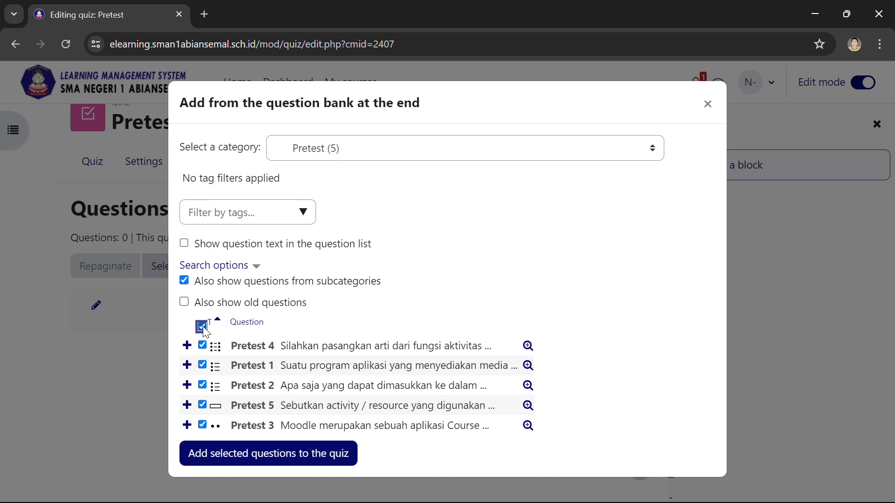
{"action": "left_click", "coordinate": [333, 460]}
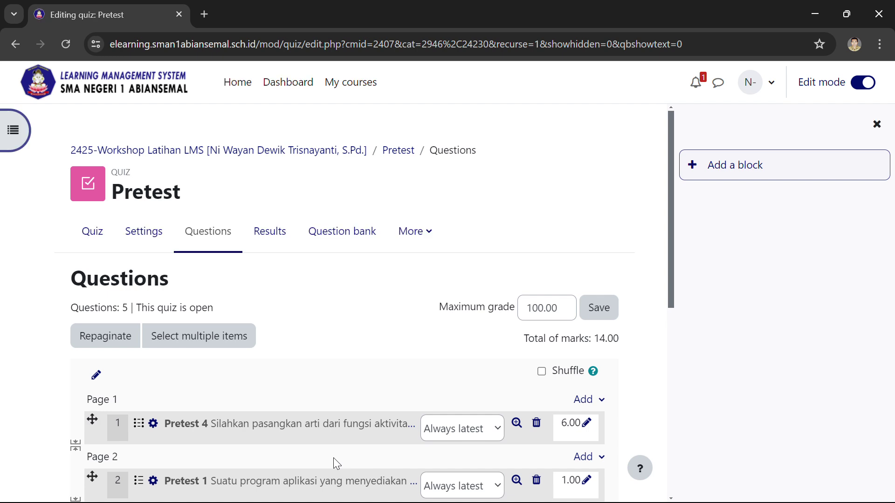
- Review the added questions and turn on Shuffle for the quiz's question section
{"action": "scroll", "coordinate": [327, 322], "scroll_direction": "down", "scroll_amount": 2}
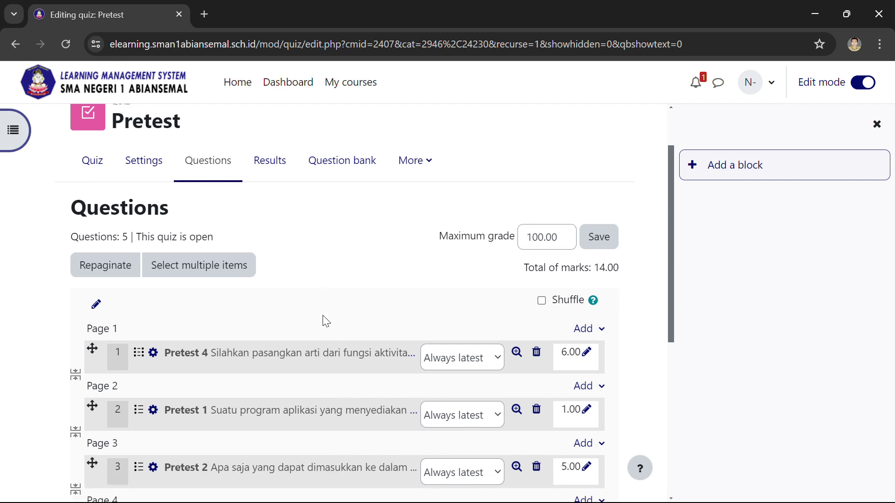
{"action": "scroll", "coordinate": [326, 322], "scroll_direction": "down", "scroll_amount": 5}
{"action": "scroll", "coordinate": [326, 322], "scroll_direction": "up", "scroll_amount": 2}
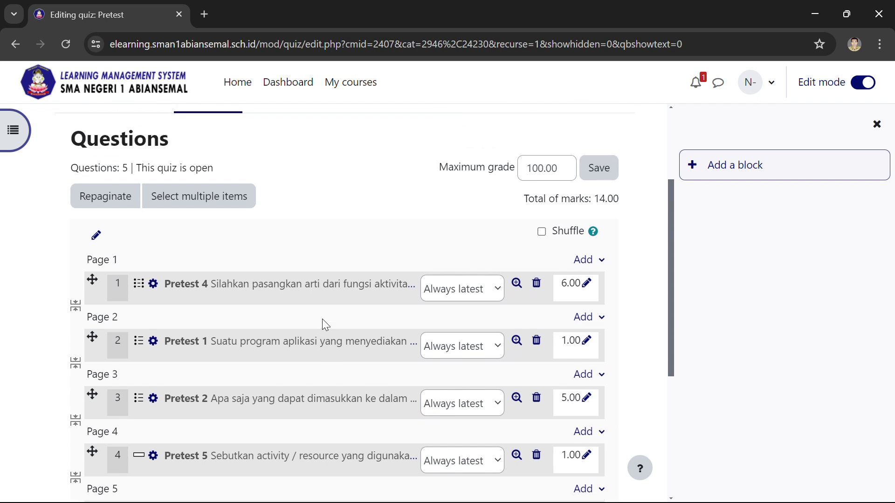
{"action": "scroll", "coordinate": [326, 312], "scroll_direction": "down", "scroll_amount": 2}
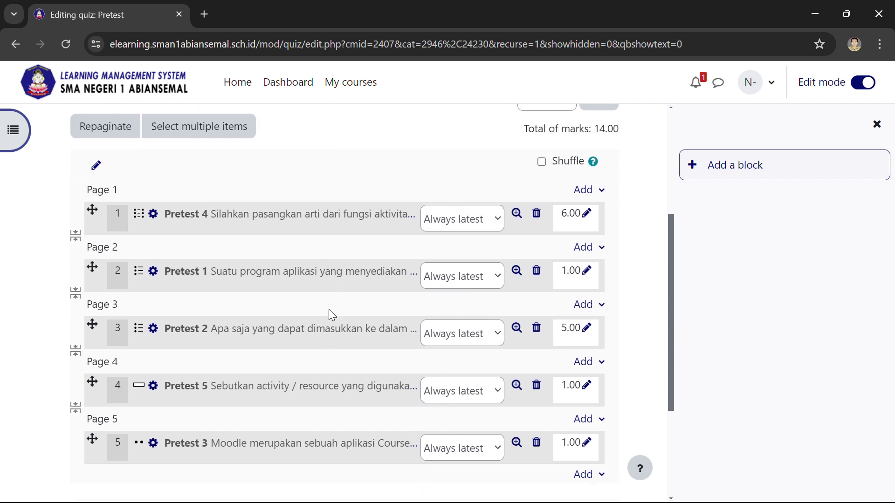
{"action": "scroll", "coordinate": [340, 289], "scroll_direction": "up", "scroll_amount": 2}
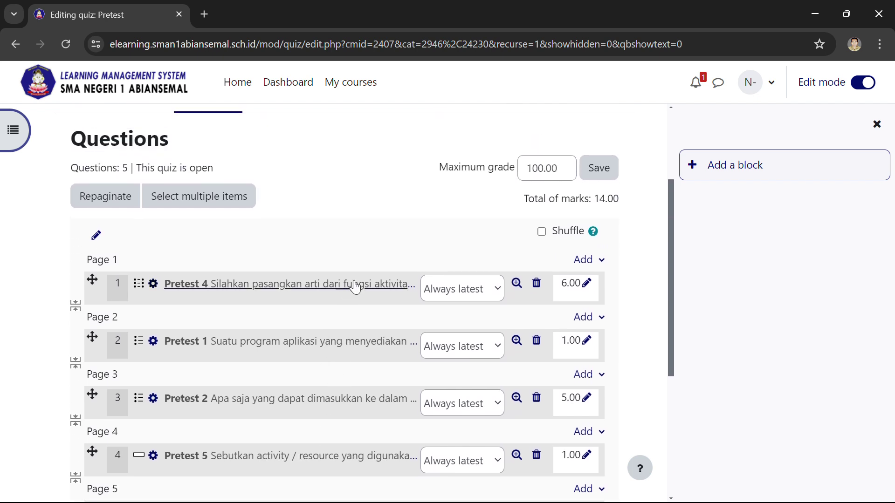
{"action": "left_click", "coordinate": [542, 232]}
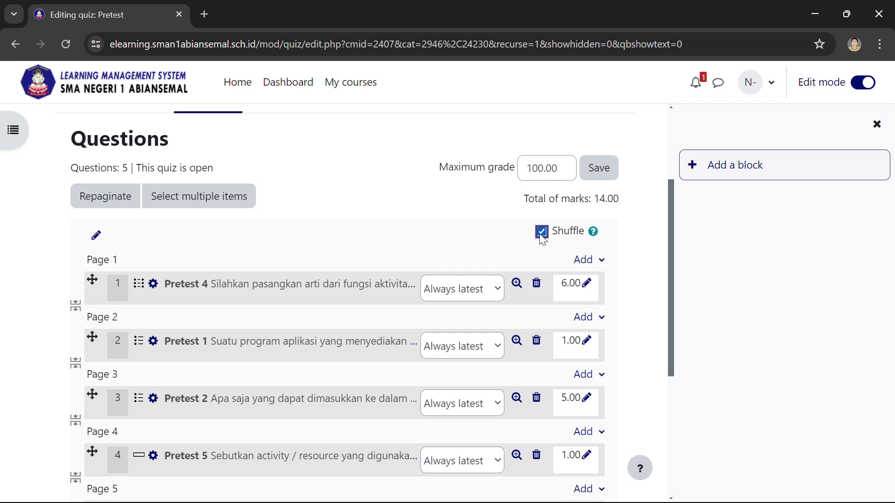
- Check the questions' marks and total of marks, and save the quiz's maximum grade of 100
{"action": "scroll", "coordinate": [356, 266], "scroll_direction": "down", "scroll_amount": 1}
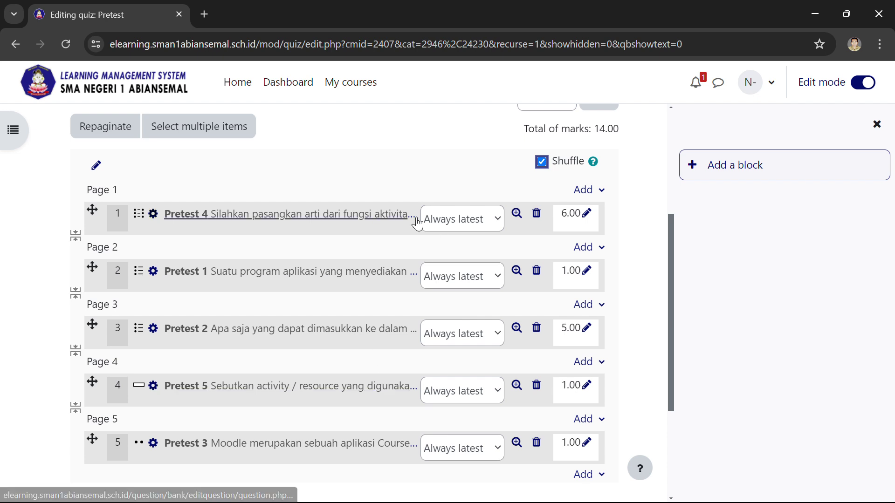
{"action": "scroll", "coordinate": [416, 223], "scroll_direction": "down", "scroll_amount": 1}
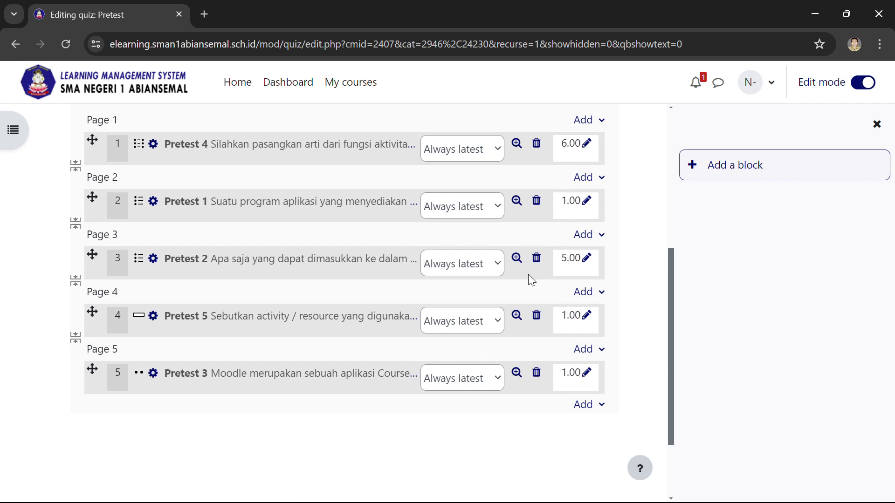
{"action": "scroll", "coordinate": [527, 274], "scroll_direction": "up", "scroll_amount": 1}
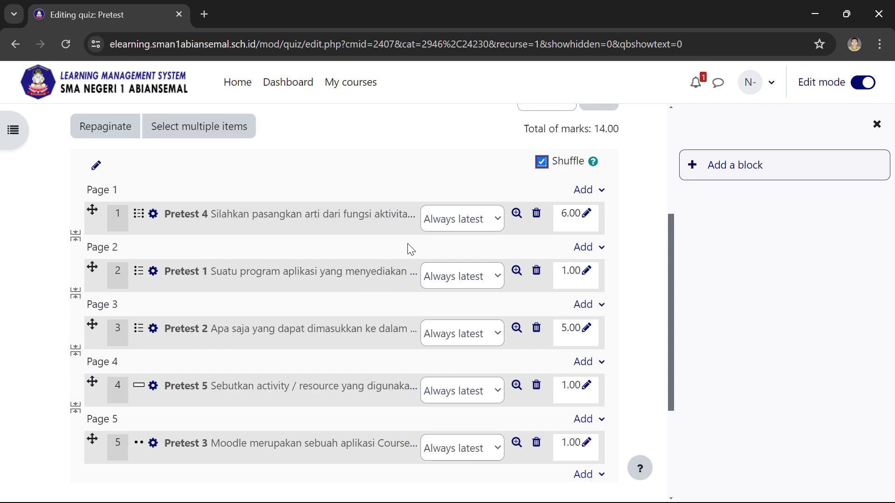
{"action": "scroll", "coordinate": [462, 255], "scroll_direction": "up", "scroll_amount": 1}
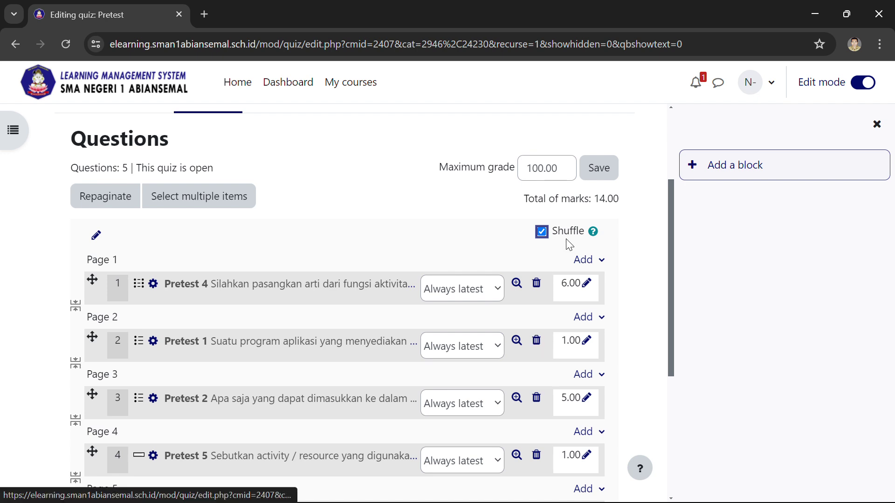
{"action": "left_click_drag", "start_coordinate": [628, 206], "coordinate": [517, 200]}
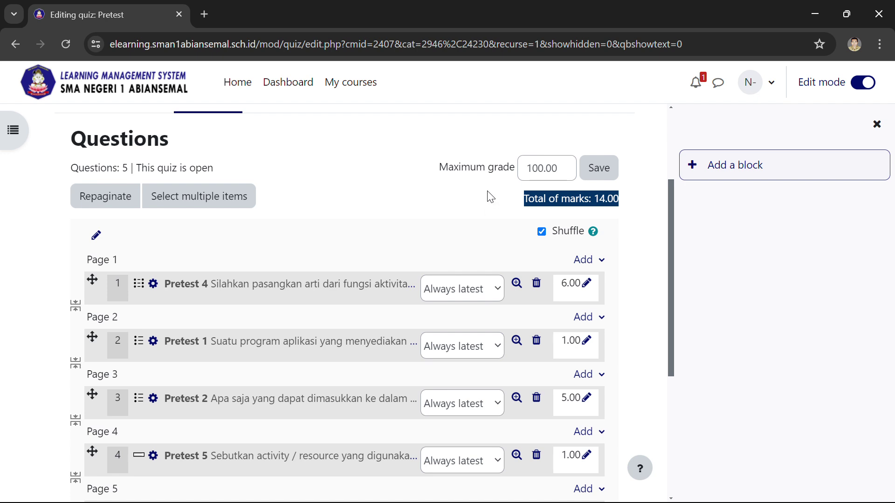
{"action": "left_click_drag", "start_coordinate": [562, 168], "coordinate": [524, 168]}
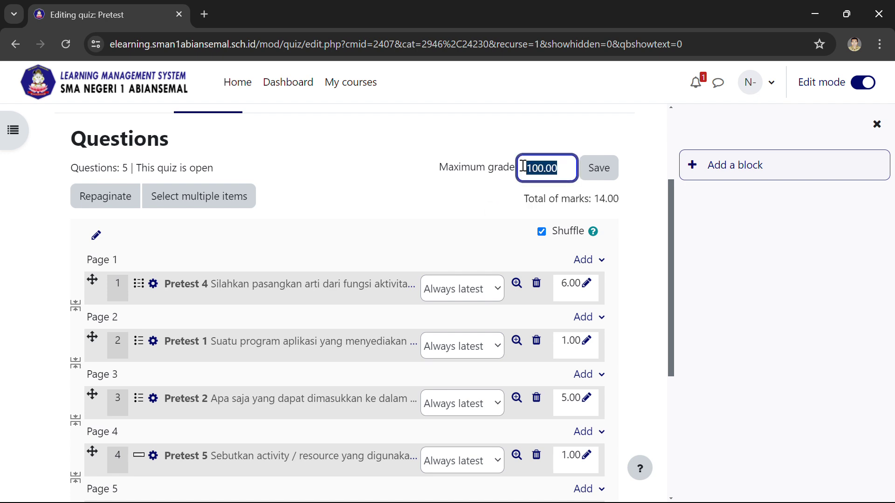
{"action": "left_click", "coordinate": [608, 215]}
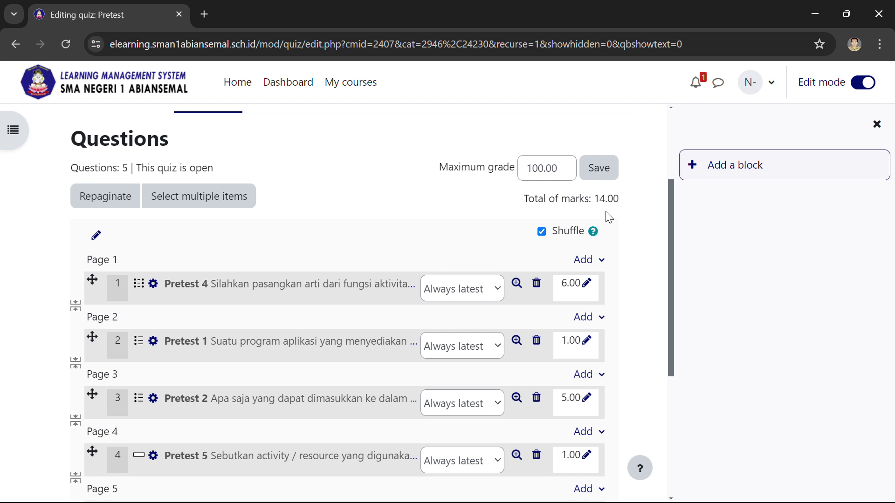
{"action": "scroll", "coordinate": [608, 218], "scroll_direction": "down", "scroll_amount": 4}
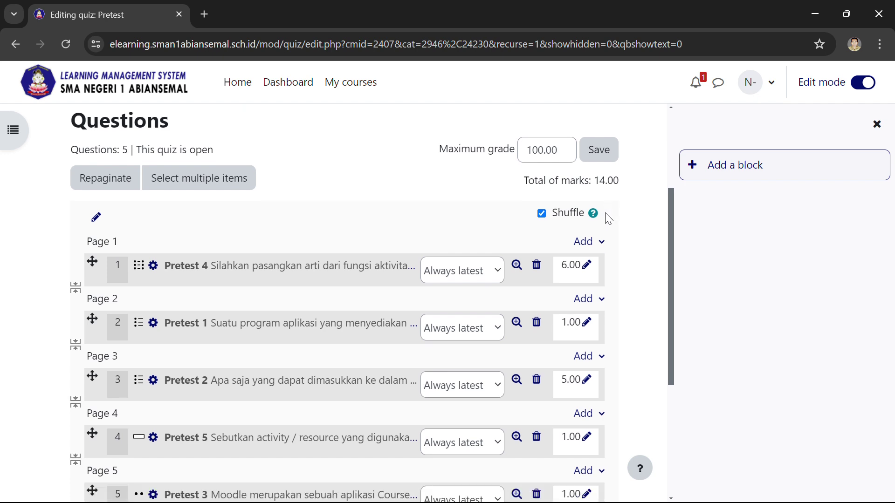
{"action": "scroll", "coordinate": [608, 219], "scroll_direction": "up", "scroll_amount": 3}
{"action": "scroll", "coordinate": [605, 219], "scroll_direction": "up", "scroll_amount": 1}
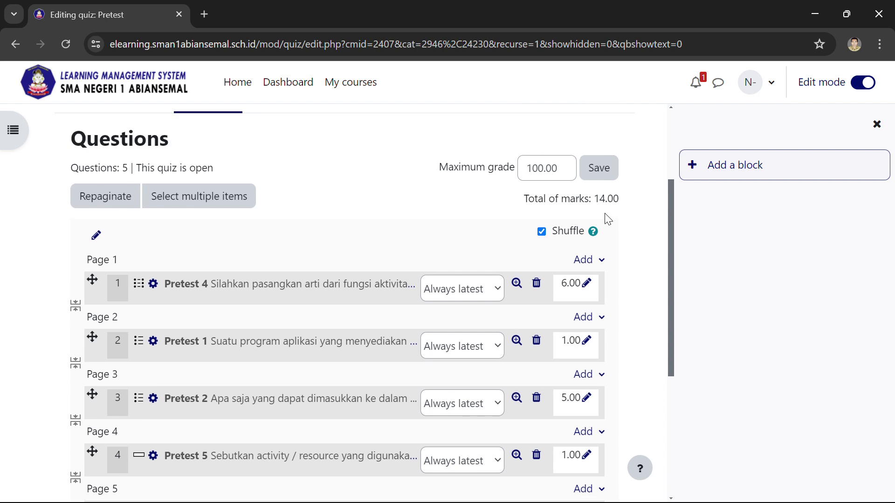
{"action": "left_click", "coordinate": [601, 169]}
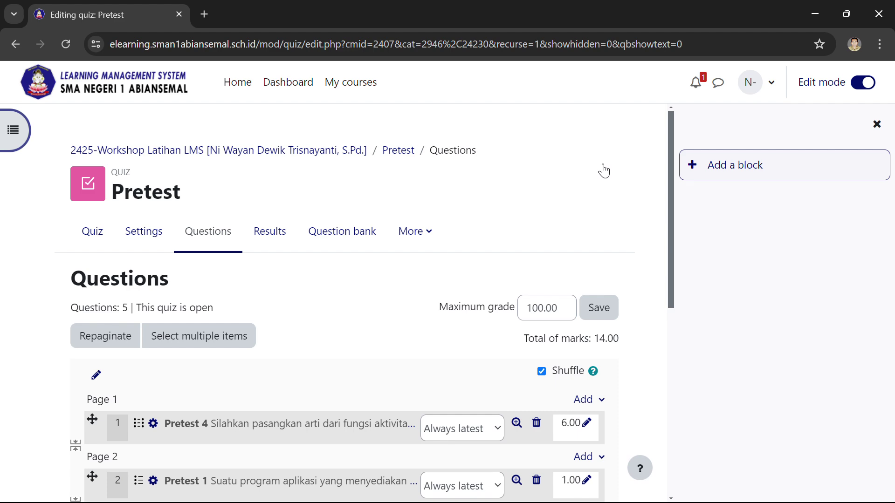
- Return to the Pretest quiz's overview page and start a timed preview attempt
{"action": "scroll", "coordinate": [547, 171], "scroll_direction": "down", "scroll_amount": 8}
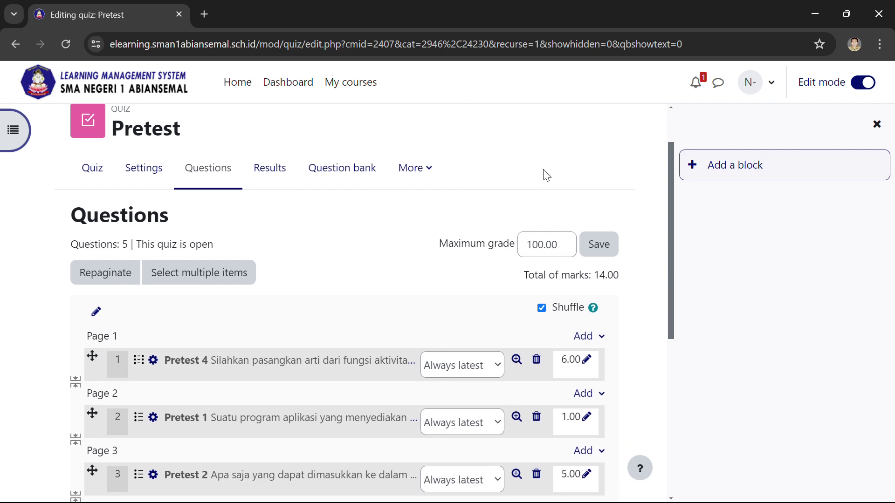
{"action": "scroll", "coordinate": [543, 173], "scroll_direction": "up", "scroll_amount": 8}
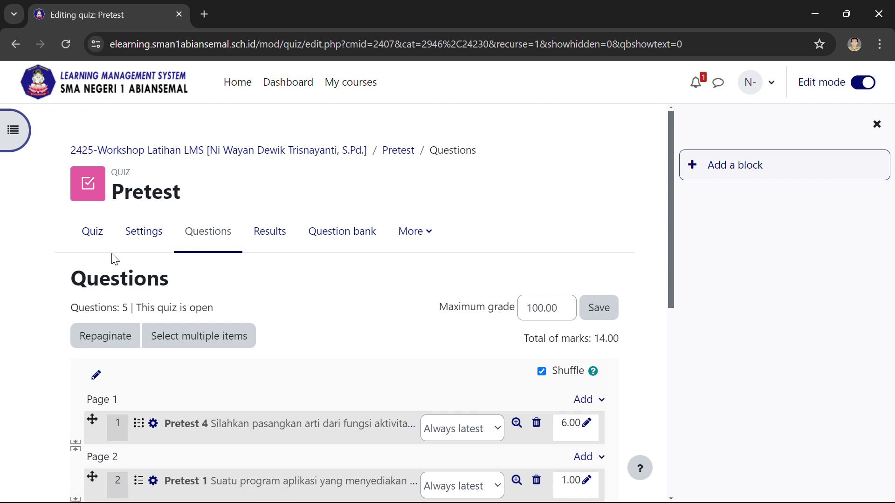
{"action": "left_click", "coordinate": [85, 239]}
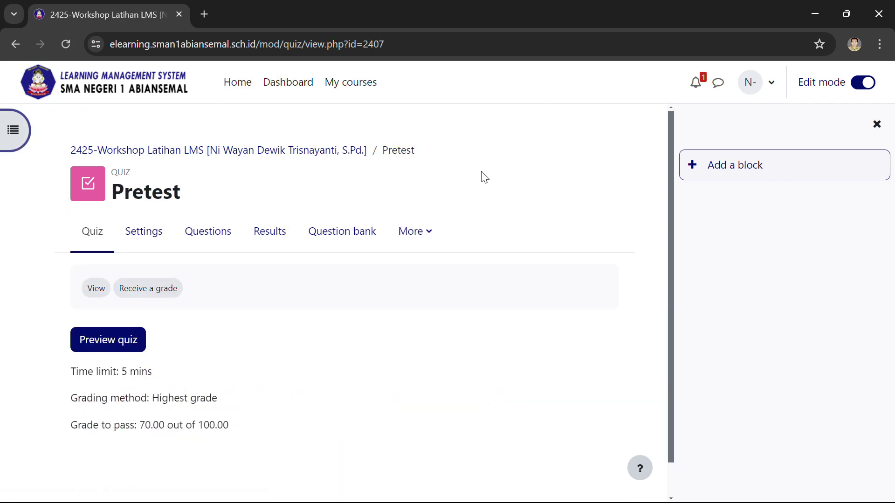
{"action": "scroll", "coordinate": [486, 178], "scroll_direction": "down", "scroll_amount": 1}
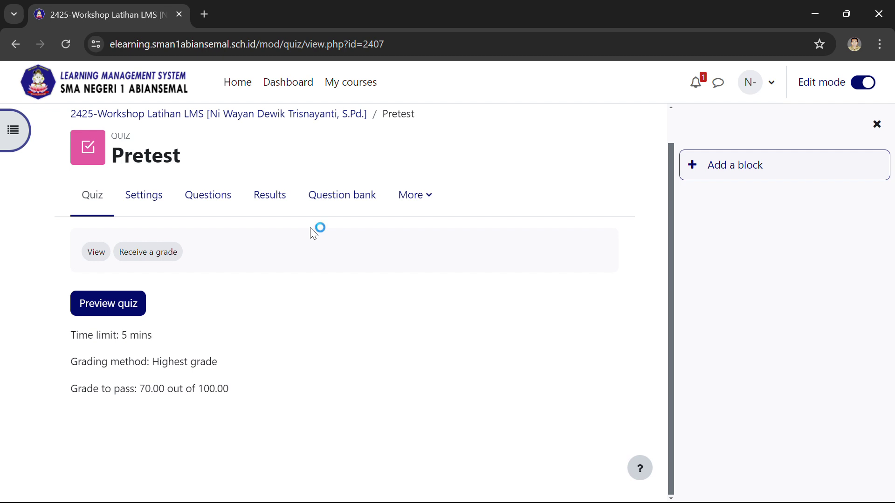
{"action": "left_click", "coordinate": [120, 307]}
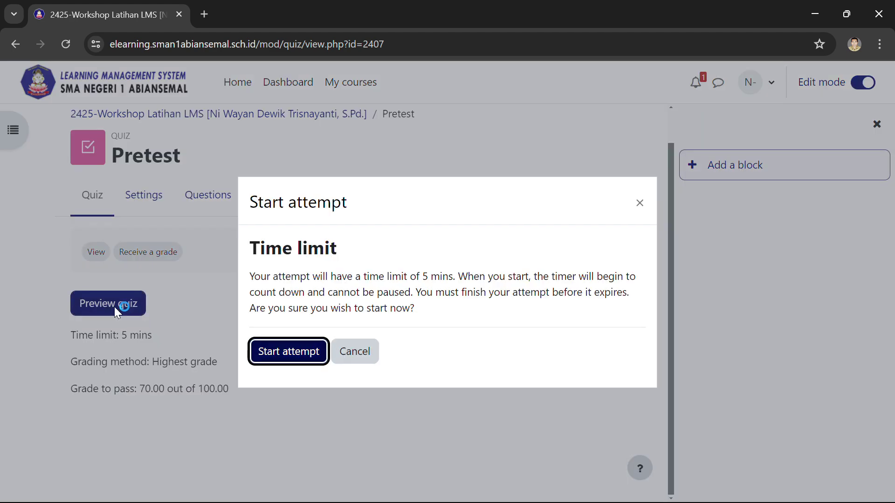
{"action": "left_click", "coordinate": [275, 354]}
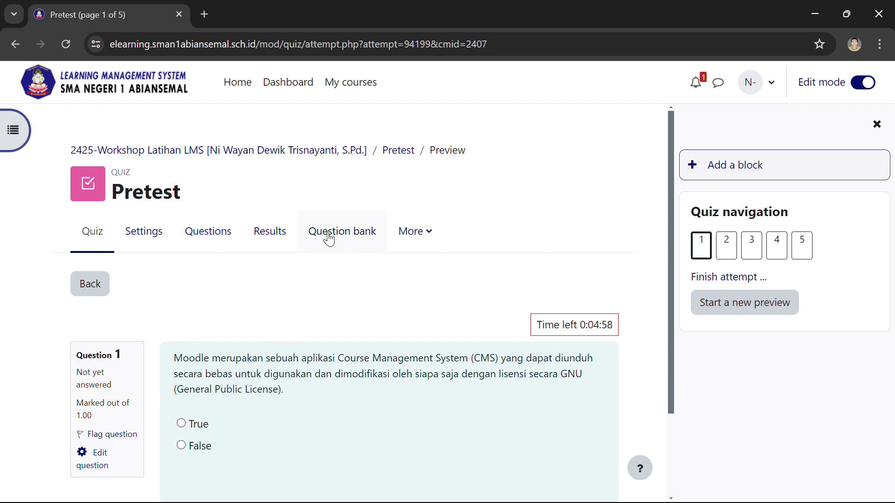
- Answer question 1 about Moodle as a CMS with True and go to the next page
{"action": "scroll", "coordinate": [350, 225], "scroll_direction": "down", "scroll_amount": 3}
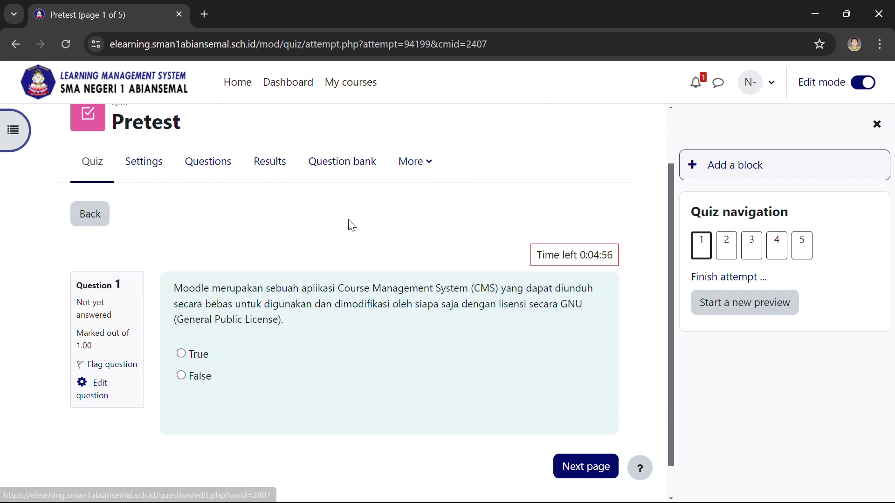
{"action": "left_click", "coordinate": [198, 357]}
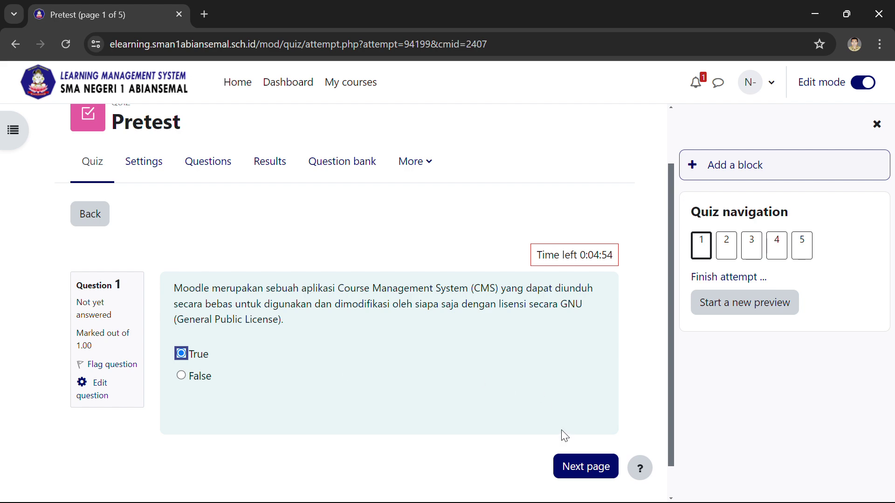
{"action": "left_click", "coordinate": [579, 467]}
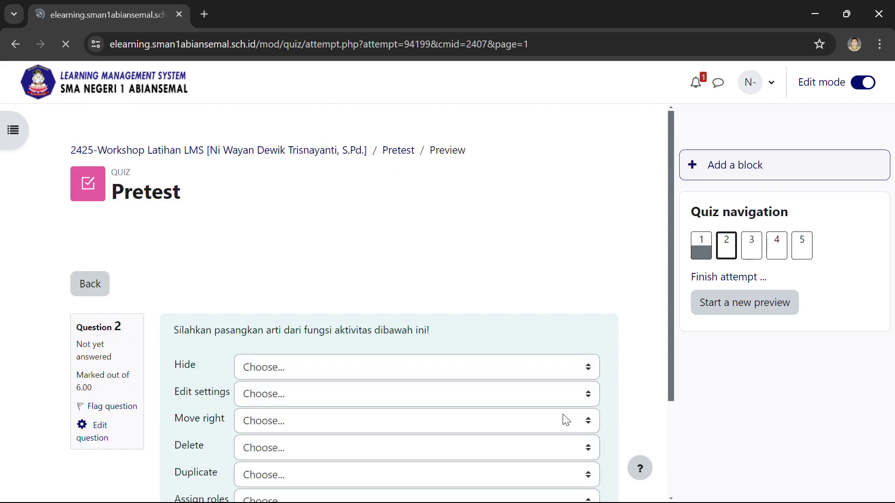
- In question 2, match Hide with "Menampilkan/Menyembunyikan block", Edit settings with "Mengedit activity", and Move right with "Memberi space (tab/blockquote)"
{"action": "scroll", "coordinate": [542, 389], "scroll_direction": "down", "scroll_amount": 3}
{"action": "left_click", "coordinate": [350, 251]}
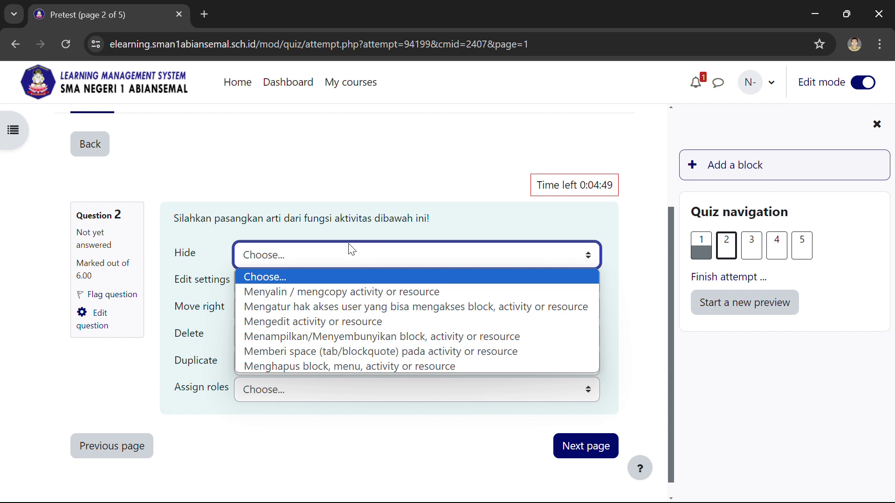
{"action": "left_click", "coordinate": [352, 335]}
{"action": "left_click", "coordinate": [319, 285]}
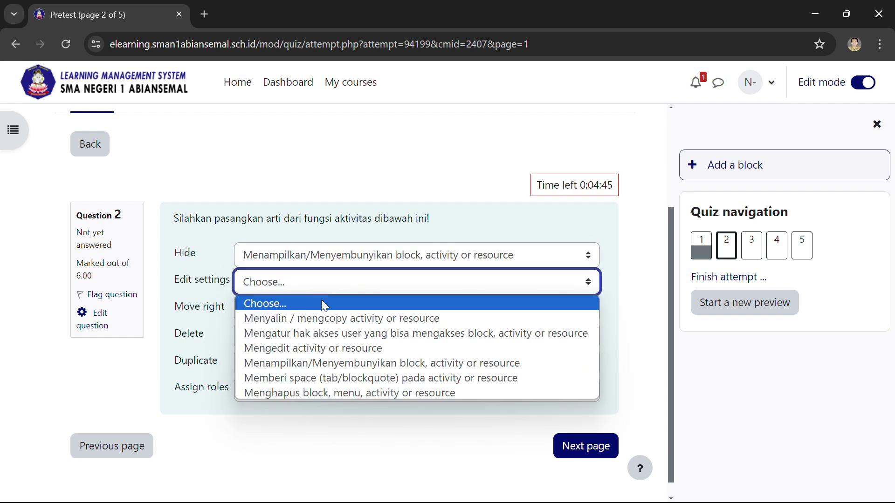
{"action": "left_click", "coordinate": [326, 349]}
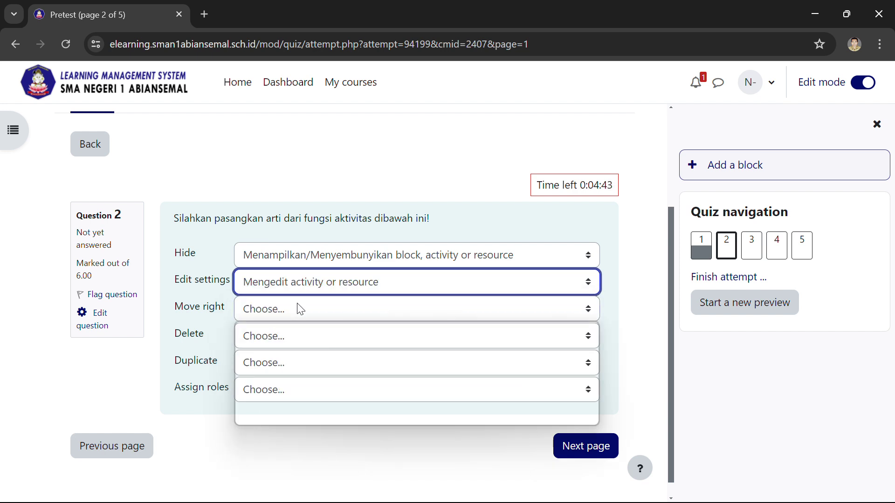
{"action": "left_click", "coordinate": [296, 309]}
{"action": "left_click", "coordinate": [312, 402]}
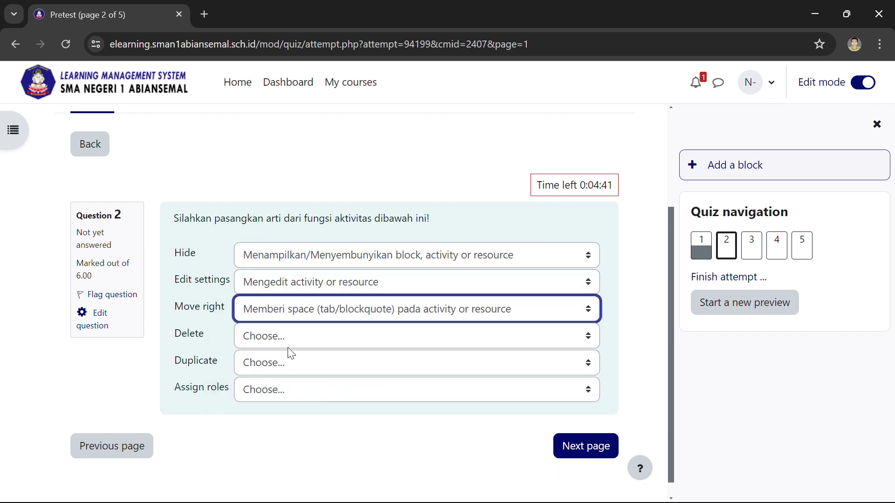
- Match Delete with "Menghapus block", Duplicate with "Menyalin / mengcopy", and Assign roles with "Mengatur hak akses user", and go to the next page
{"action": "left_click", "coordinate": [288, 335]}
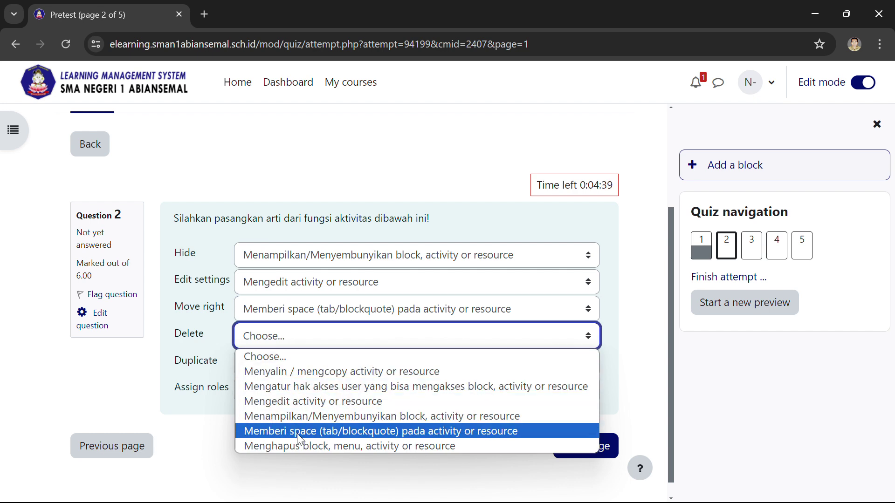
{"action": "left_click", "coordinate": [298, 446]}
{"action": "left_click", "coordinate": [277, 363]}
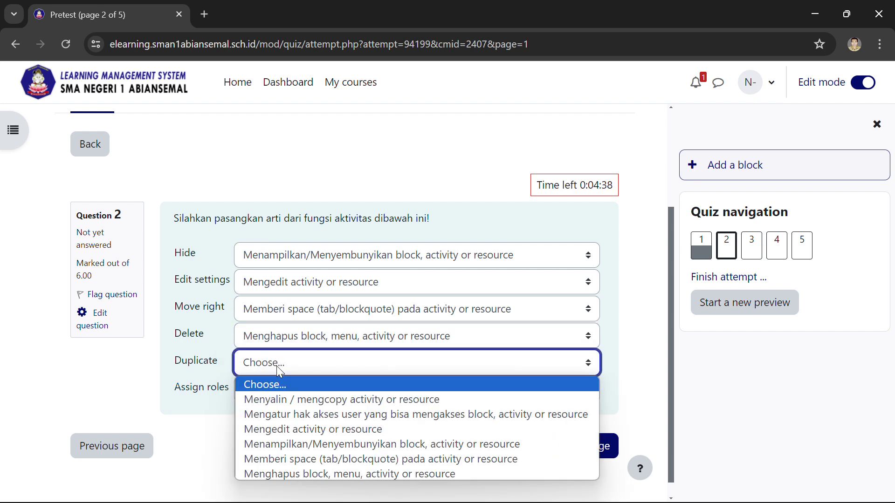
{"action": "left_click", "coordinate": [285, 398]}
{"action": "left_click", "coordinate": [281, 392]}
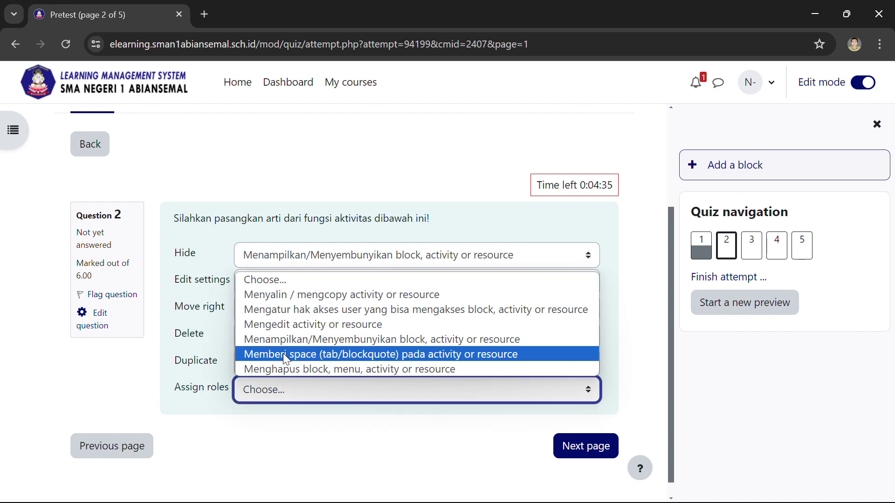
{"action": "left_click", "coordinate": [289, 310]}
{"action": "left_click", "coordinate": [587, 447]}
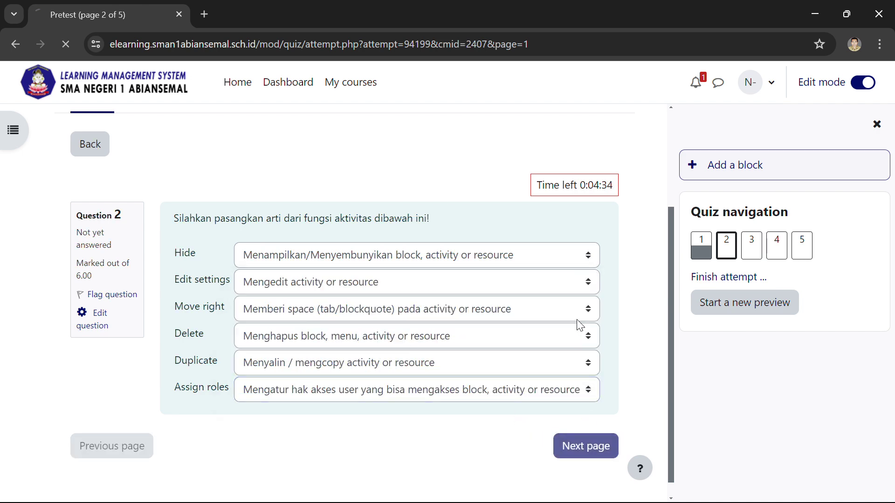
- Answer question 3 with Moodle and question 4 with "kuis", and continue to question 5
{"action": "scroll", "coordinate": [421, 270], "scroll_direction": "down", "scroll_amount": 1}
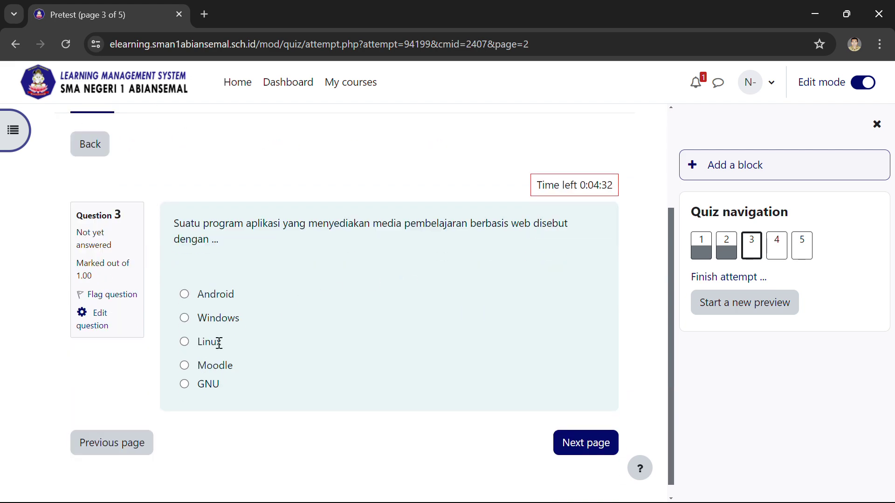
{"action": "left_click", "coordinate": [209, 366]}
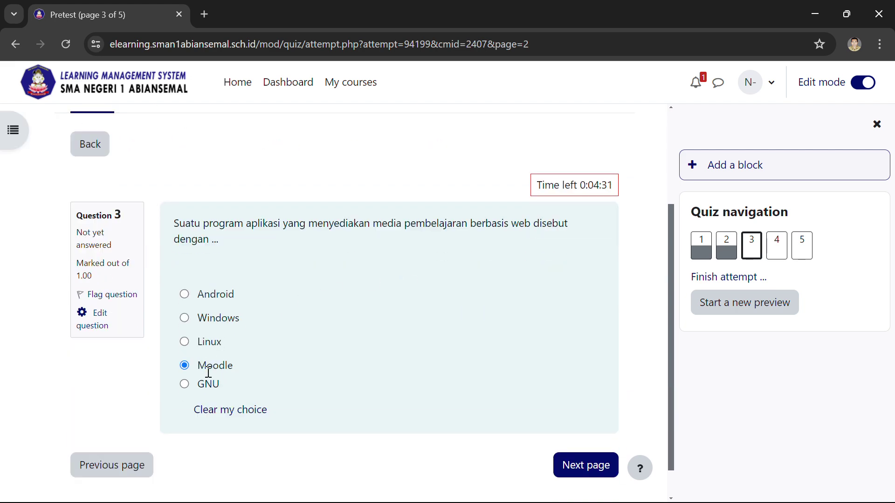
{"action": "left_click", "coordinate": [590, 467]}
{"action": "left_click", "coordinate": [381, 311]}
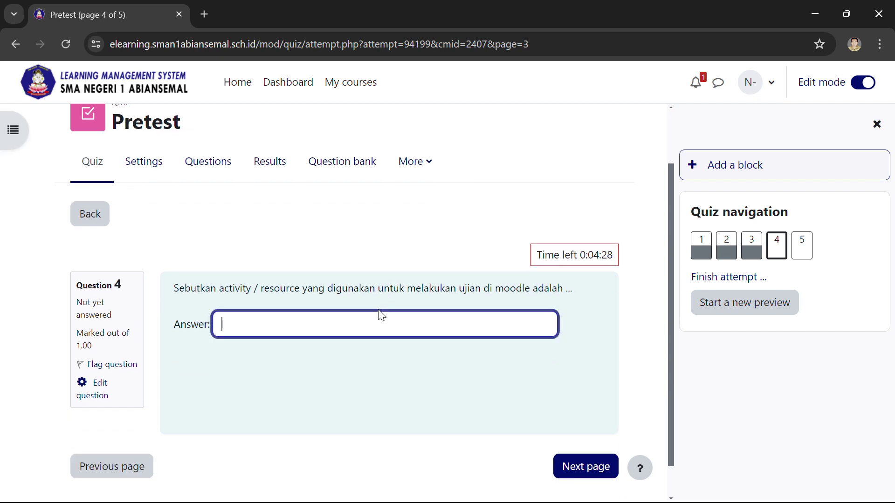
{"action": "type", "text": "kuis"}
{"action": "left_click", "coordinate": [596, 467]}
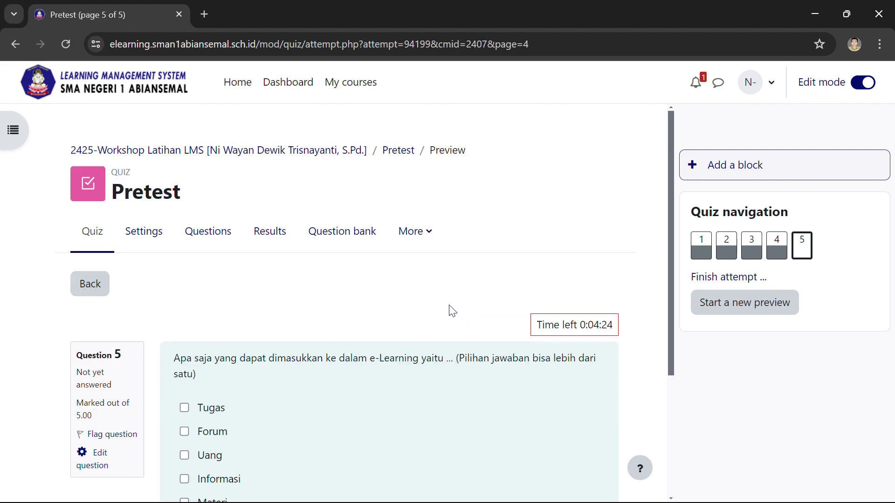
- Select Tugas, Forum, Informasi, Materi and Quiz as the answers to question 5 and finish the attempt
{"action": "scroll", "coordinate": [259, 266], "scroll_direction": "down", "scroll_amount": 3}
{"action": "left_click", "coordinate": [215, 268]}
{"action": "left_click", "coordinate": [215, 291]}
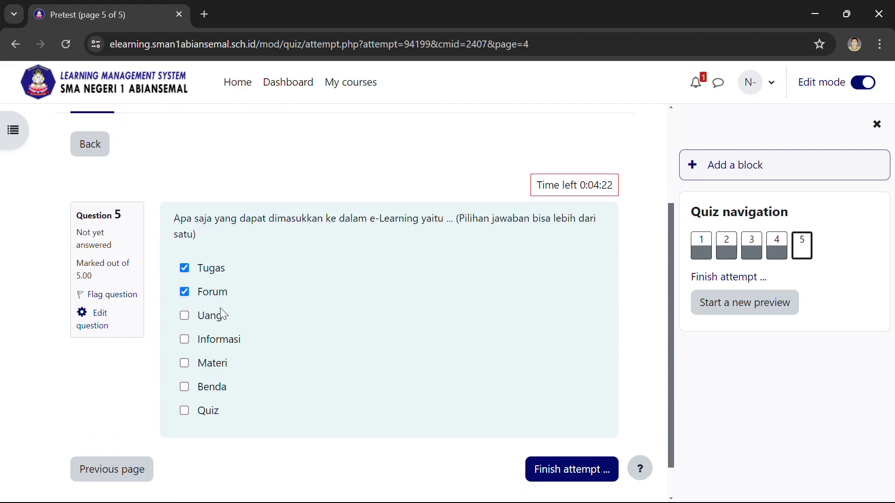
{"action": "left_click", "coordinate": [219, 340]}
{"action": "left_click", "coordinate": [214, 369]}
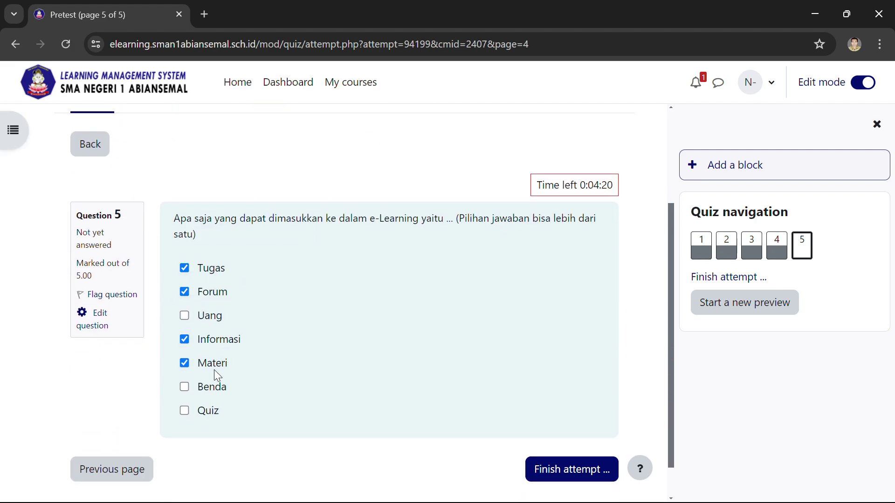
{"action": "left_click", "coordinate": [213, 408]}
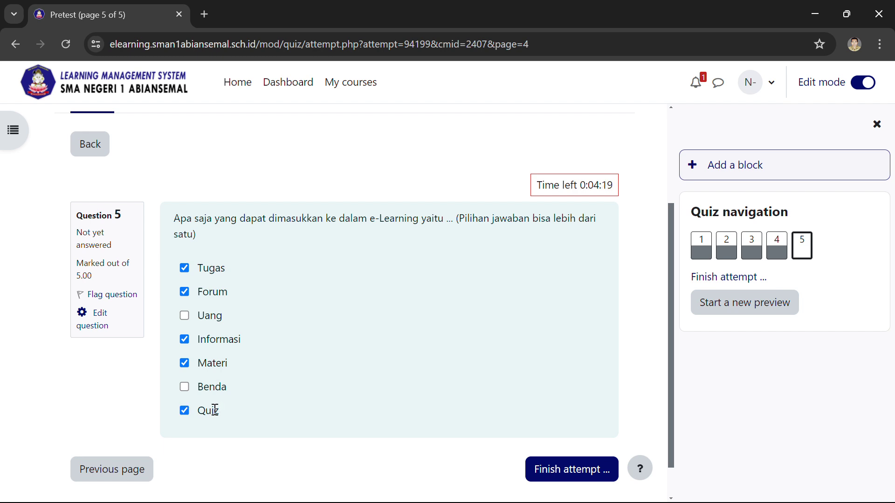
{"action": "left_click", "coordinate": [569, 466]}
- Submit all answers of the Pretest preview attempt from the attempt summary
{"action": "scroll", "coordinate": [550, 329], "scroll_direction": "down", "scroll_amount": 6}
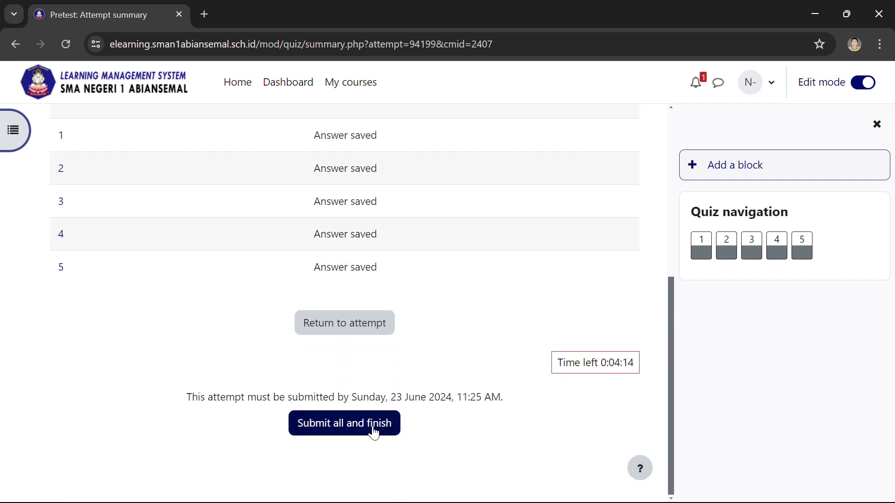
{"action": "left_click", "coordinate": [374, 431]}
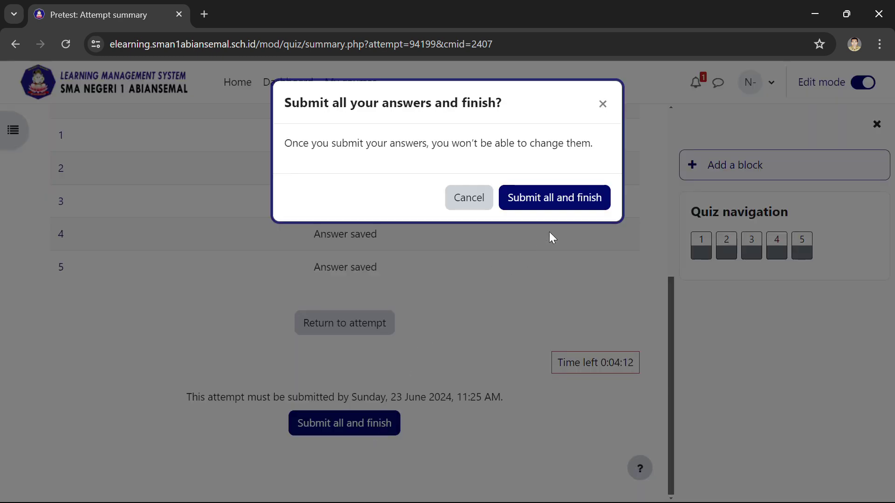
{"action": "left_click", "coordinate": [558, 202]}
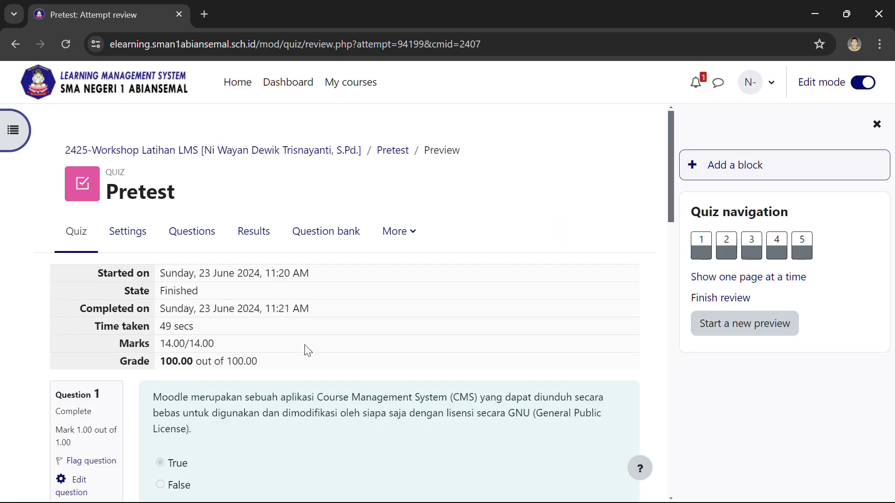
- Examine the submitted attempt's grade and the answers and marks of each question, and finish the review
{"action": "scroll", "coordinate": [392, 245], "scroll_direction": "down", "scroll_amount": 1}
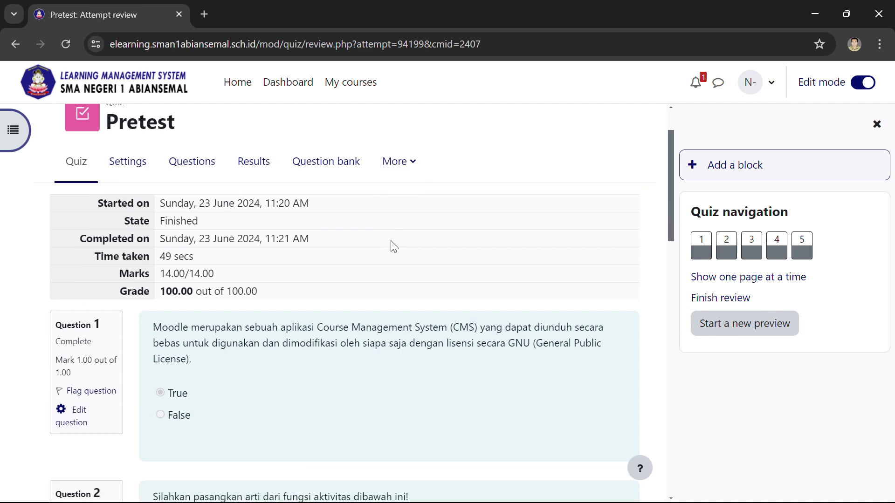
{"action": "scroll", "coordinate": [388, 246], "scroll_direction": "down", "scroll_amount": 10}
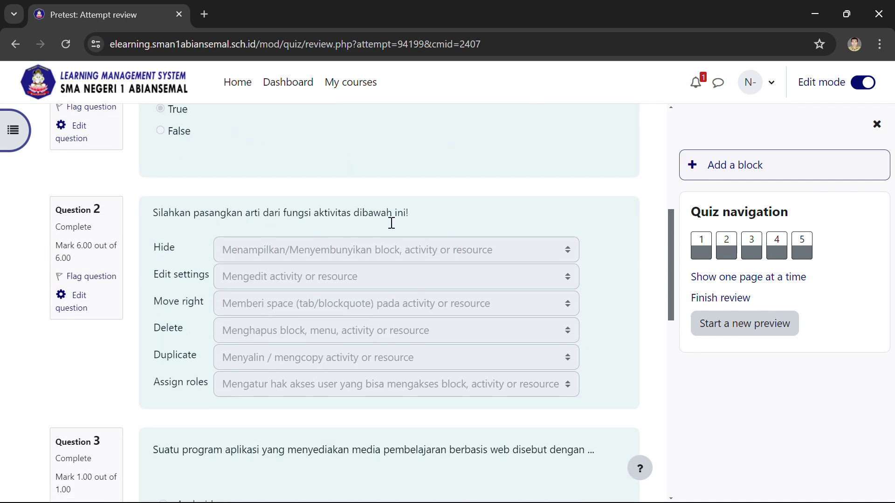
{"action": "scroll", "coordinate": [396, 209], "scroll_direction": "down", "scroll_amount": 2}
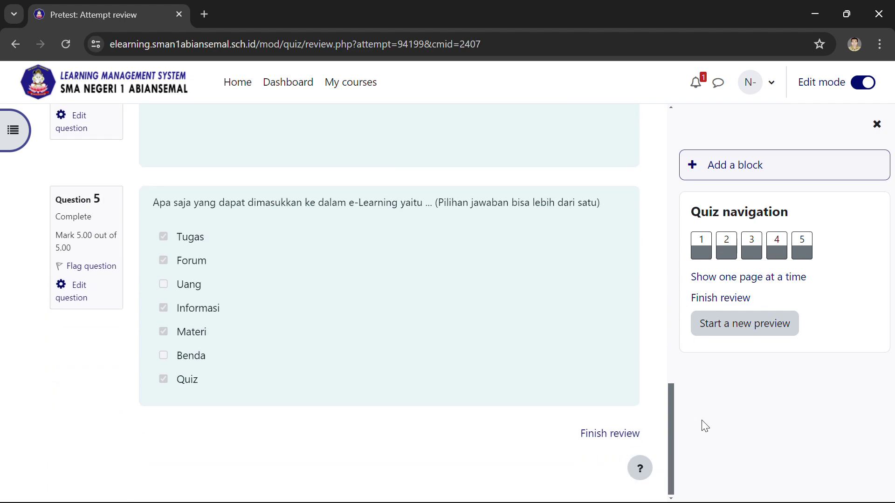
{"action": "left_click", "coordinate": [626, 442]}
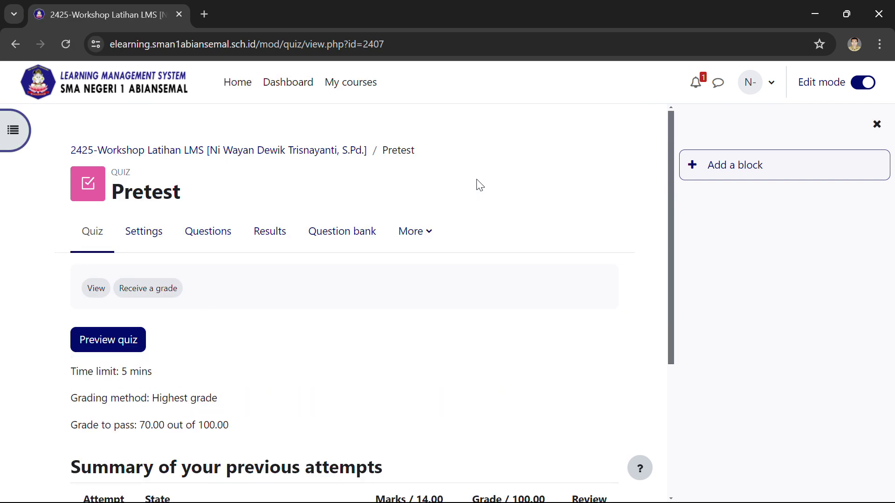